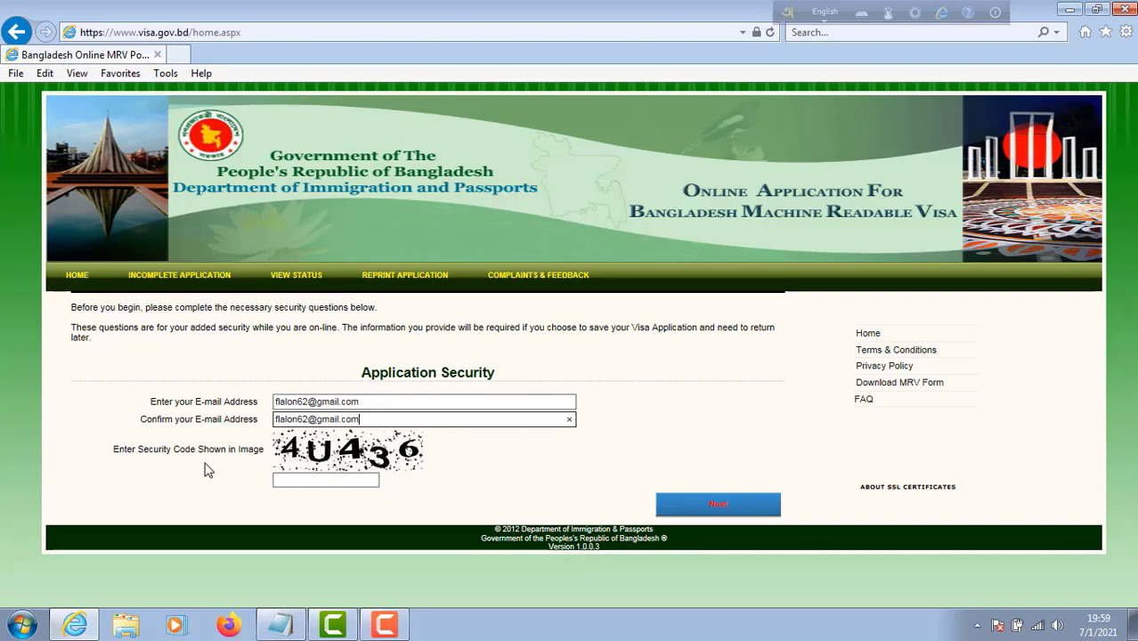
# Step: Enter the image security code and continue to the Part 1 Personal Information form
pyautogui.click(335, 478)
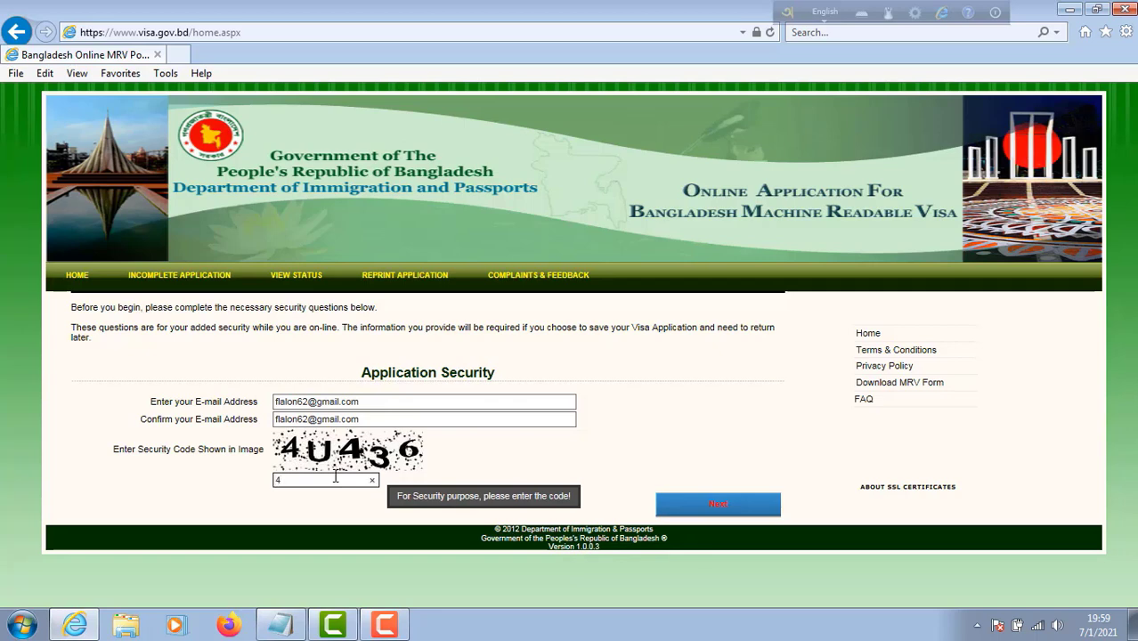
pyautogui.write('4U436')
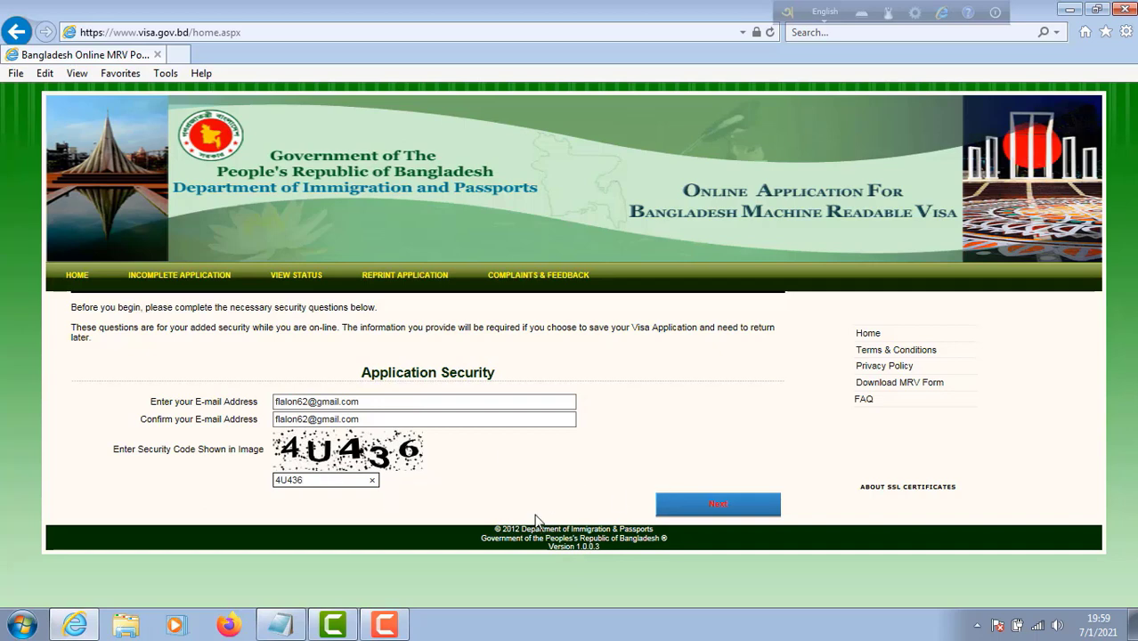
pyautogui.click(721, 513)
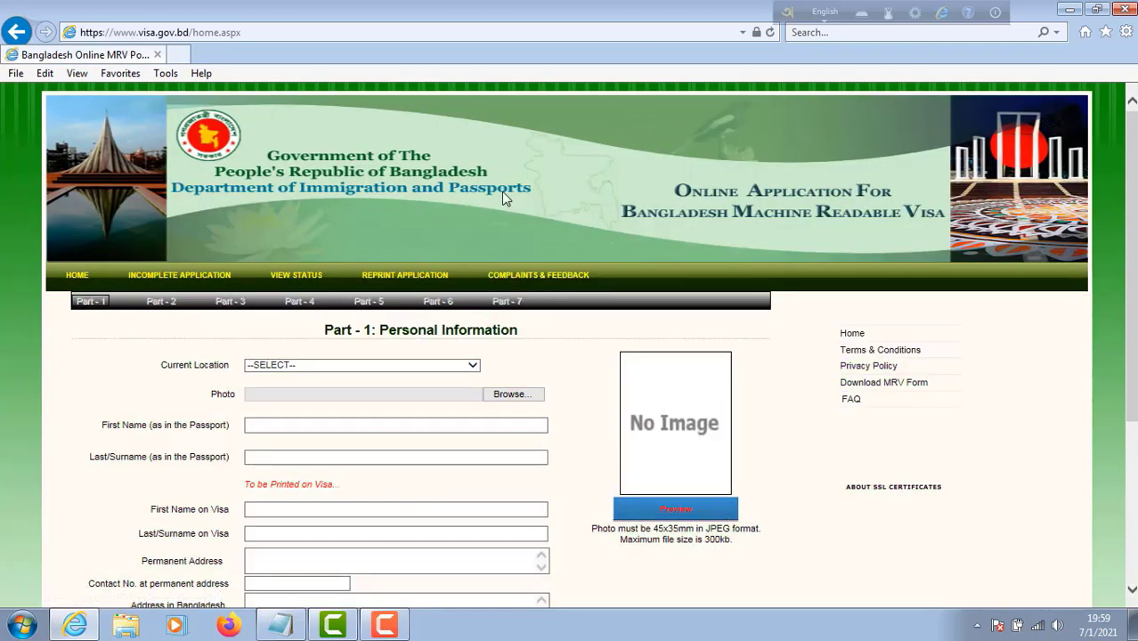
# Step: Choose SPAIN from the country list as the applicant's Current Location
pyautogui.scroll(-2, 1050, 275)
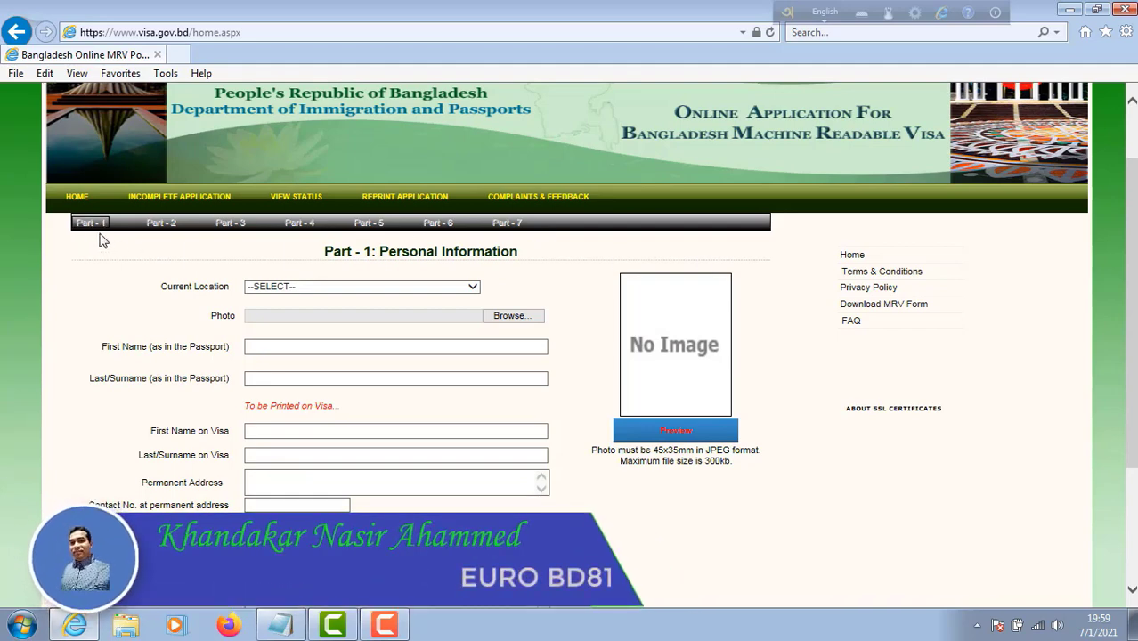
pyautogui.scroll(-2, 414, 412)
pyautogui.scroll(2, 414, 418)
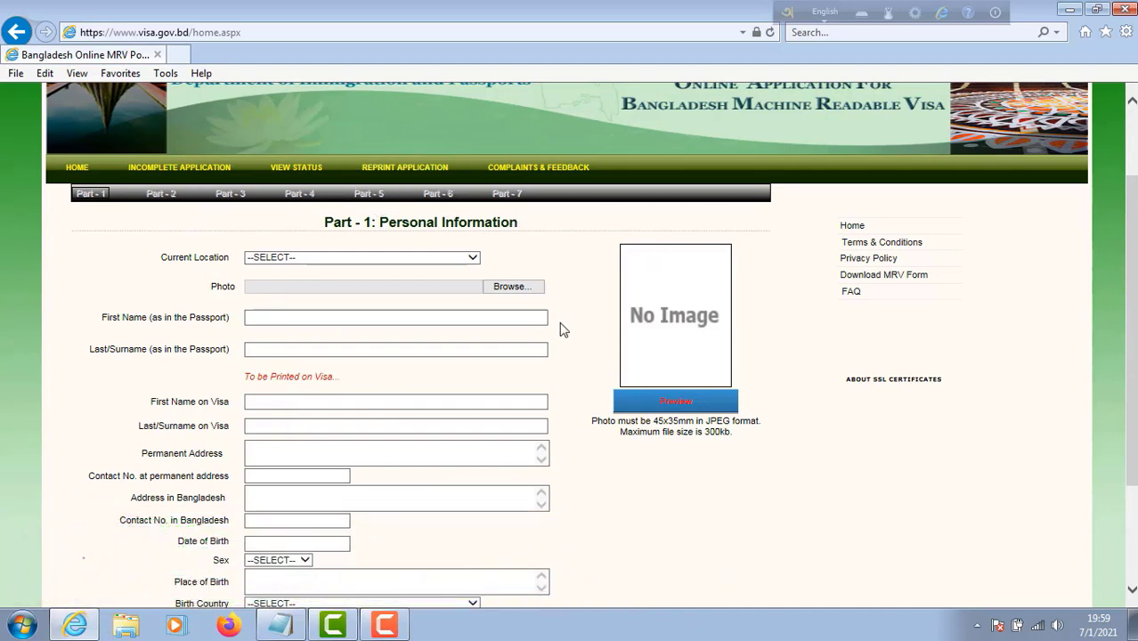
pyautogui.scroll(-1, 561, 329)
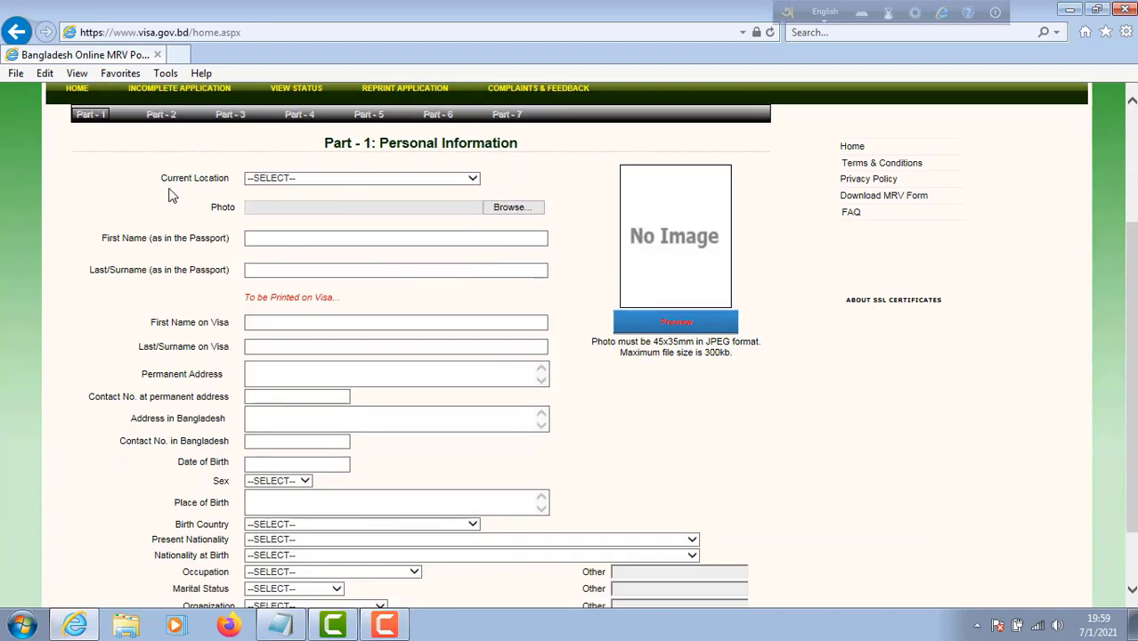
pyautogui.click(472, 180)
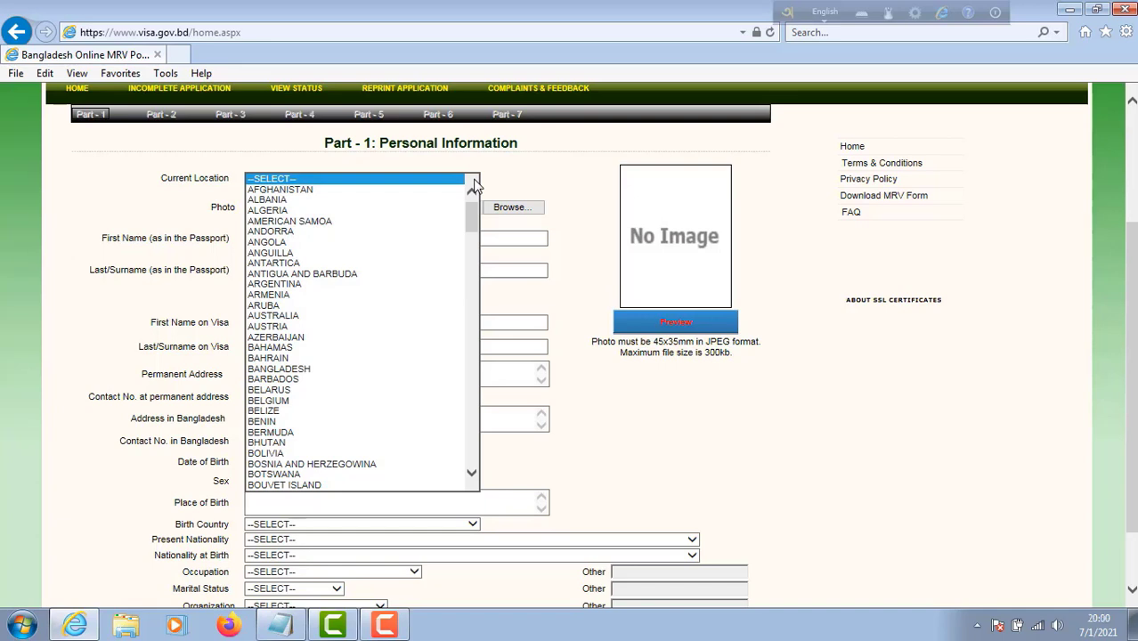
pyautogui.press('s')
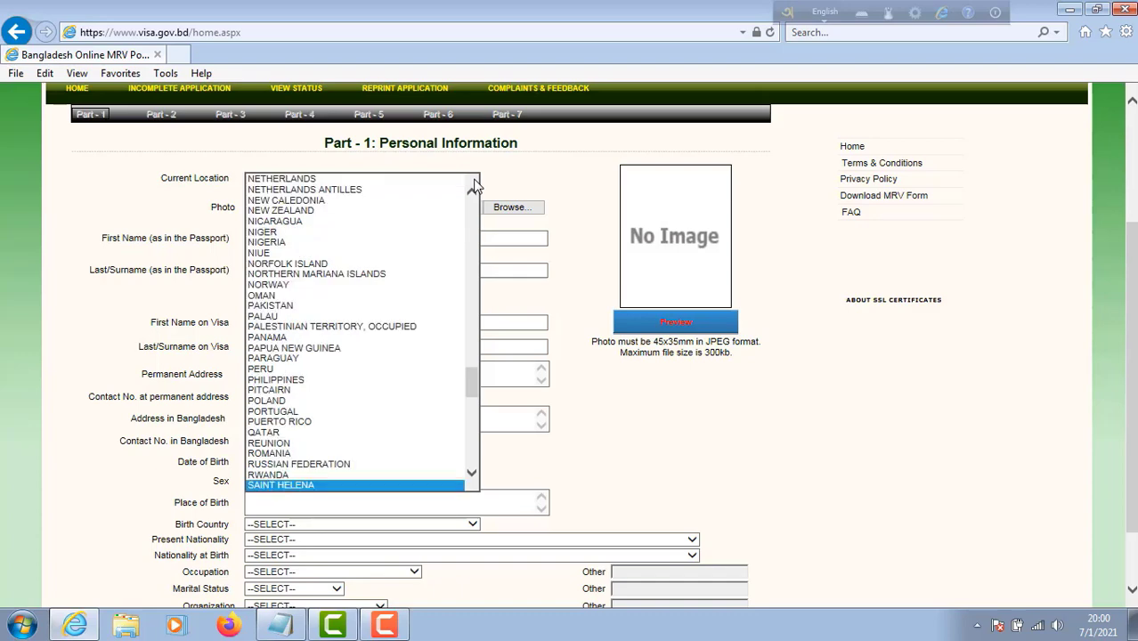
pyautogui.scroll(-8, 401, 364)
pyautogui.click(328, 428)
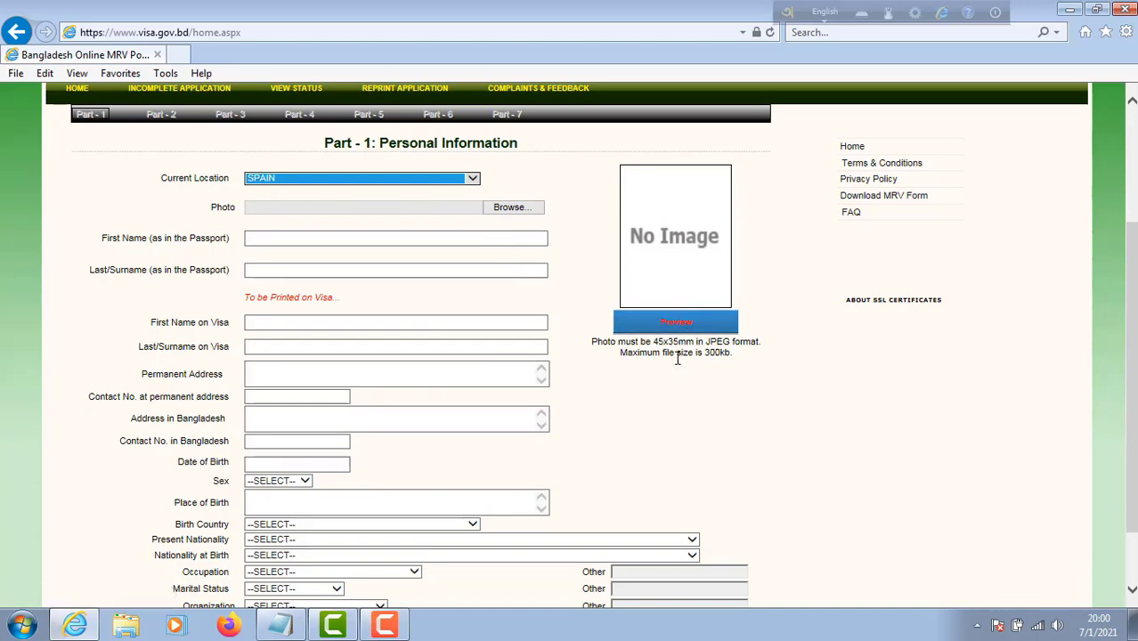
# Step: Upload RAYAN.jpg from the Desktop as the applicant's photo and send it to preview
pyautogui.click(513, 213)
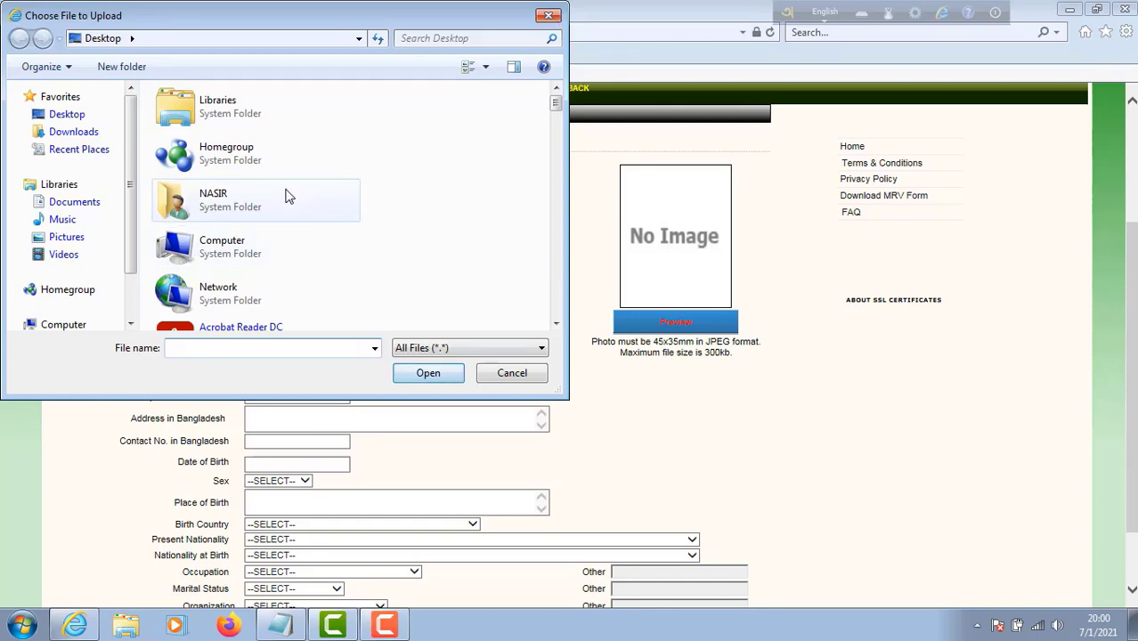
pyautogui.moveTo(557, 103); pyautogui.dragTo(550, 290)
pyautogui.click(227, 266)
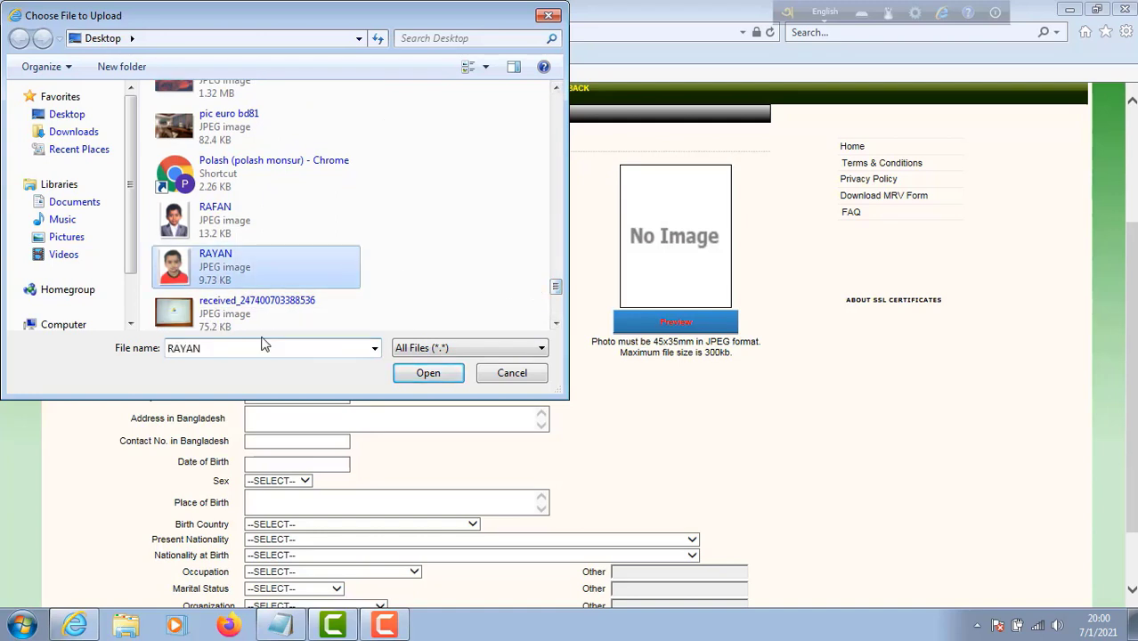
pyautogui.click(432, 374)
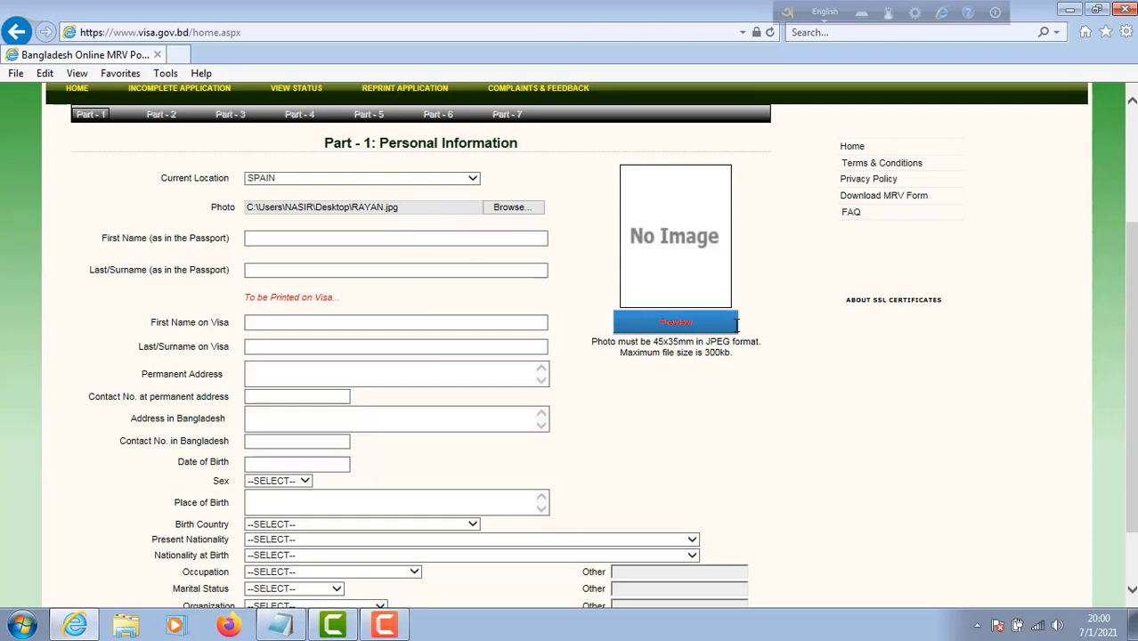
pyautogui.click(695, 328)
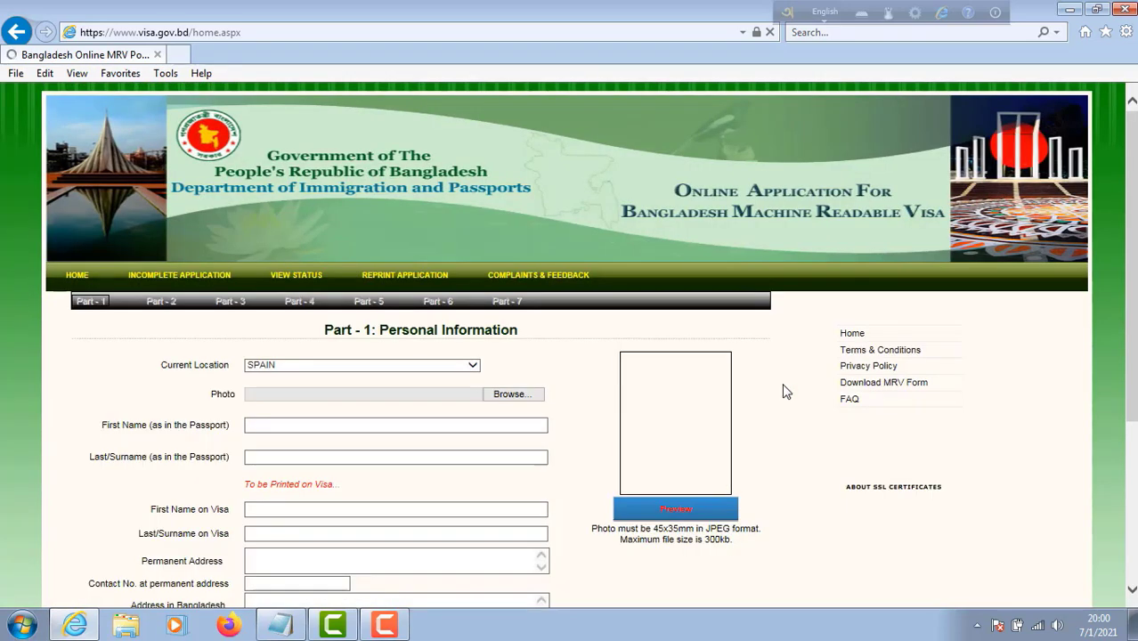
# Step: Show the uploaded photo in the form's photo preview
pyautogui.scroll(-2, 792, 419)
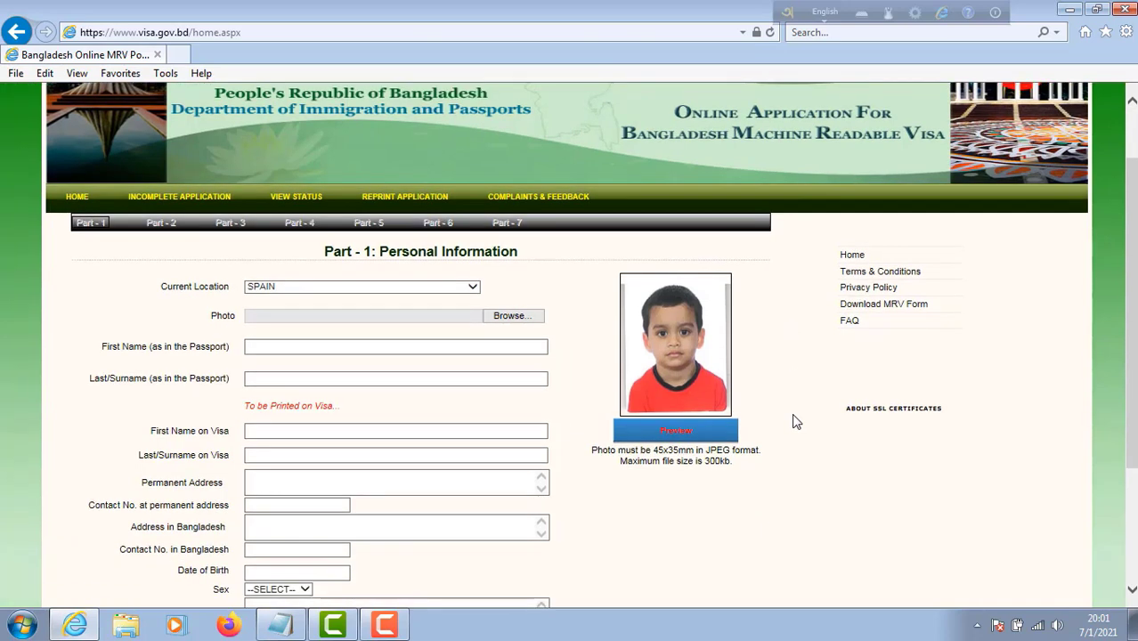
pyautogui.scroll(-2, 670, 424)
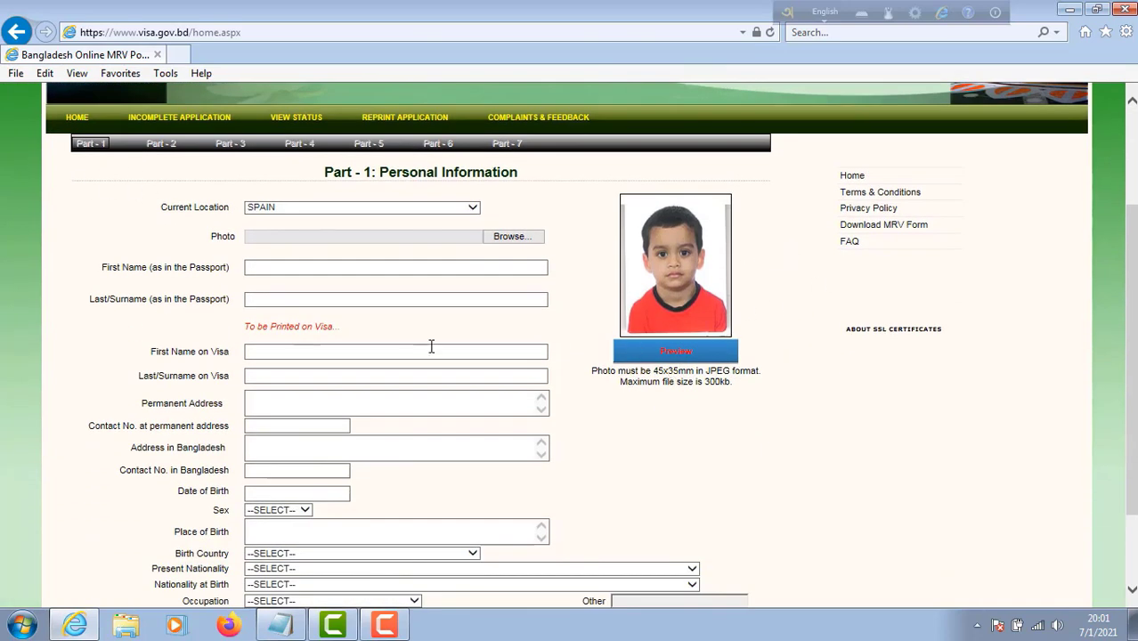
pyautogui.click(628, 370)
# Step: Enter the applicant's passport first name and surname, accepting the suggested surname
pyautogui.click(301, 269)
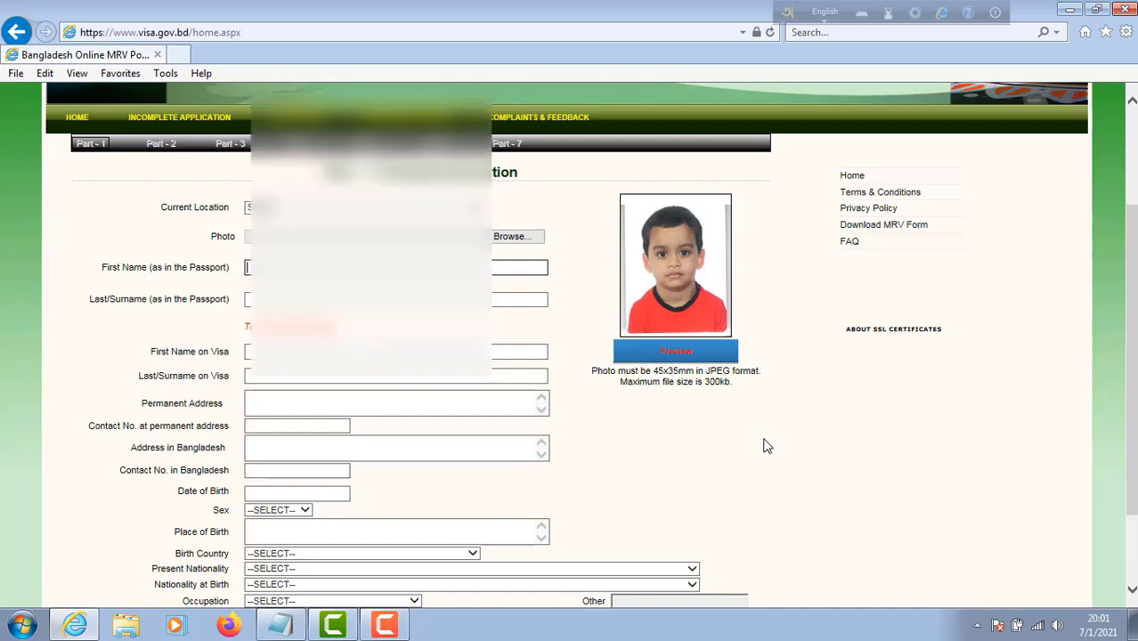
pyautogui.write('Fahim')
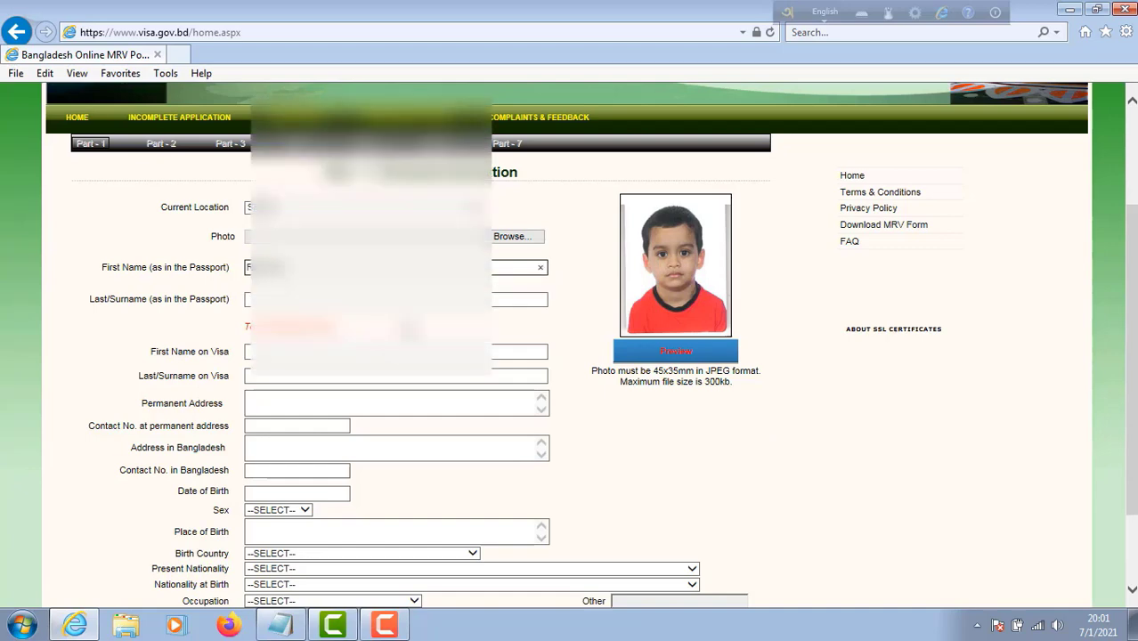
pyautogui.click(426, 299)
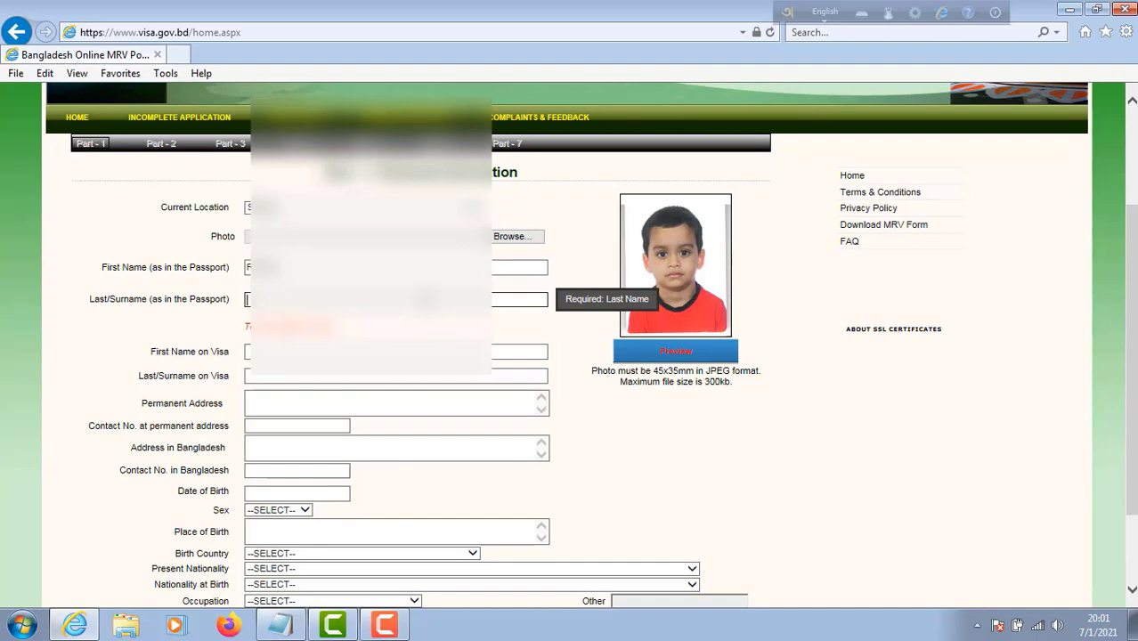
pyautogui.write('A')
pyautogui.press('Down')
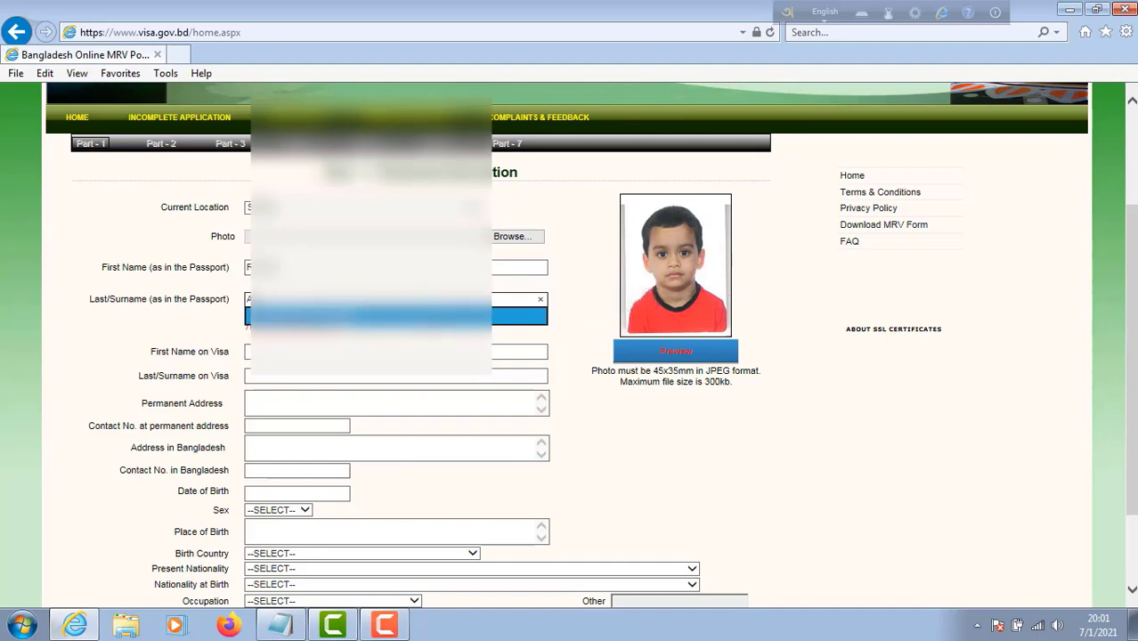
pyautogui.press('Return')
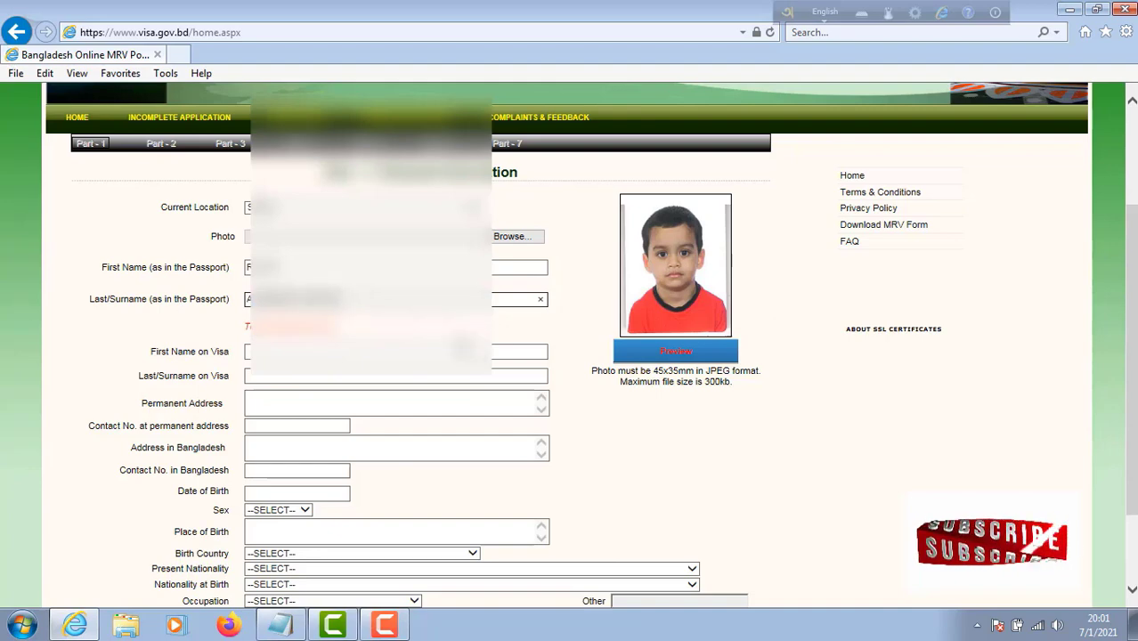
# Step: Fill First Name on Visa and Last/Surname on Visa from the suggested names
pyautogui.click(258, 352)
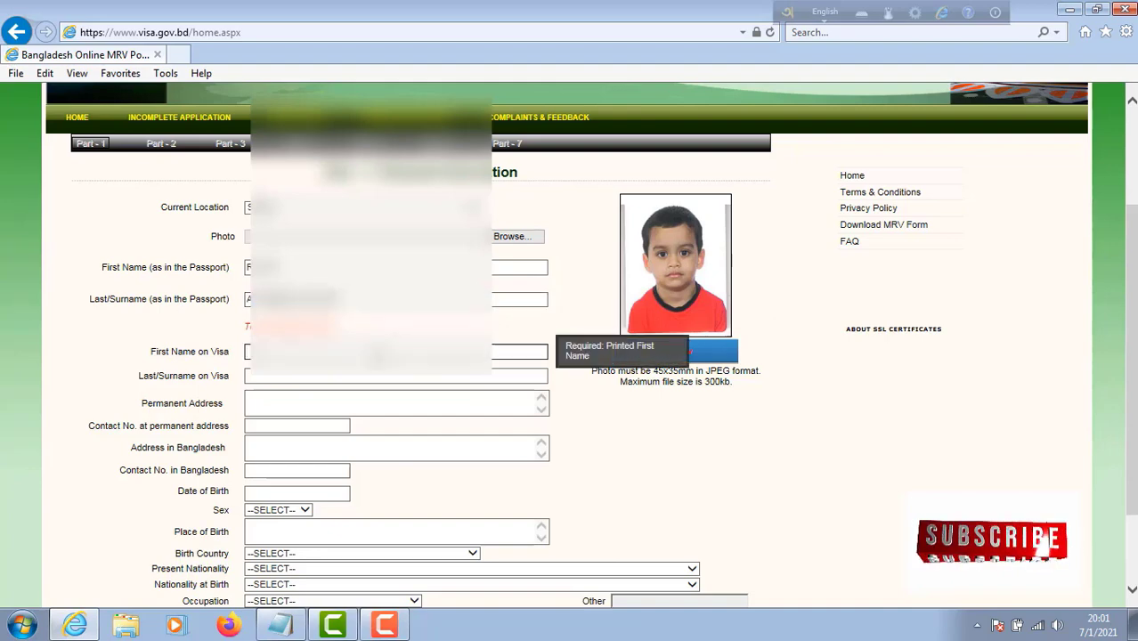
pyautogui.press('Down')
pyautogui.press('Return')
pyautogui.click(374, 380)
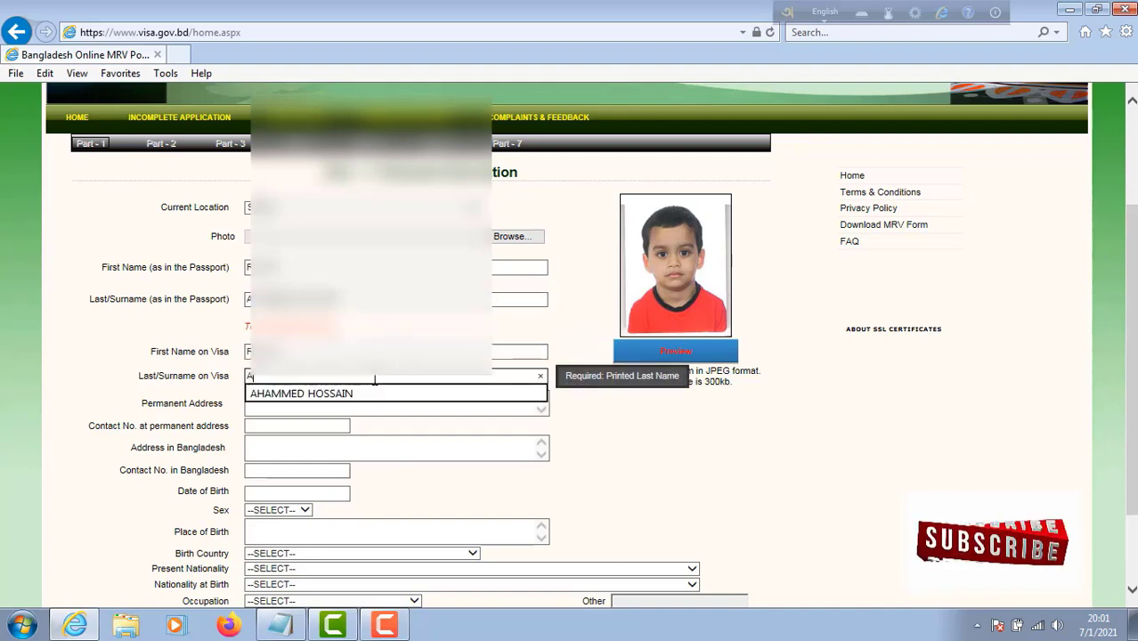
pyautogui.click(369, 395)
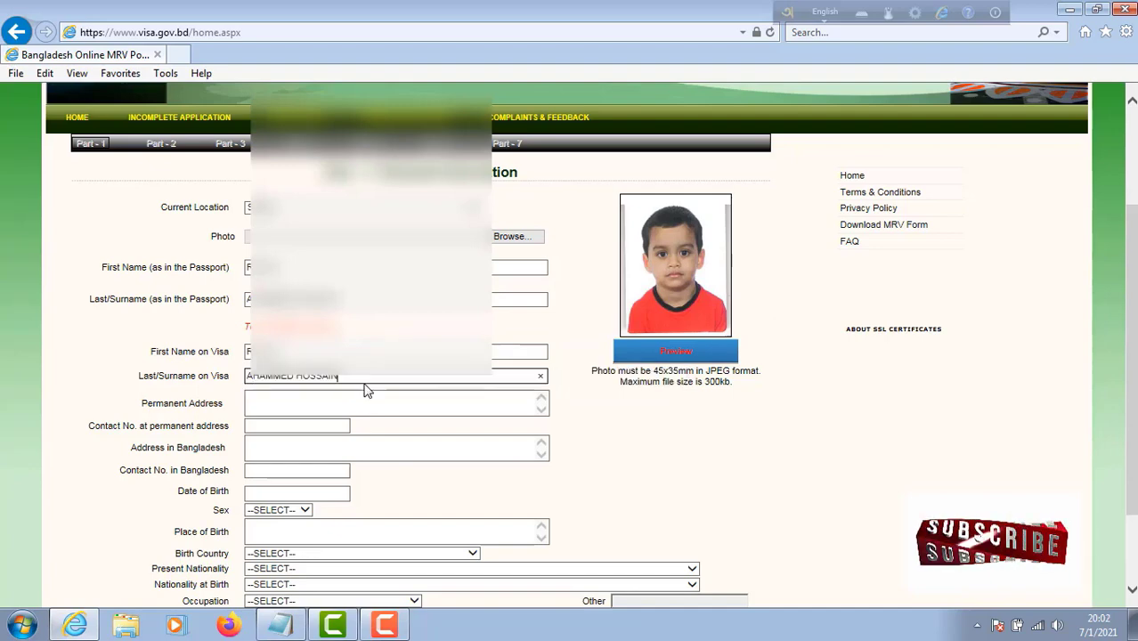
pyautogui.click(291, 405)
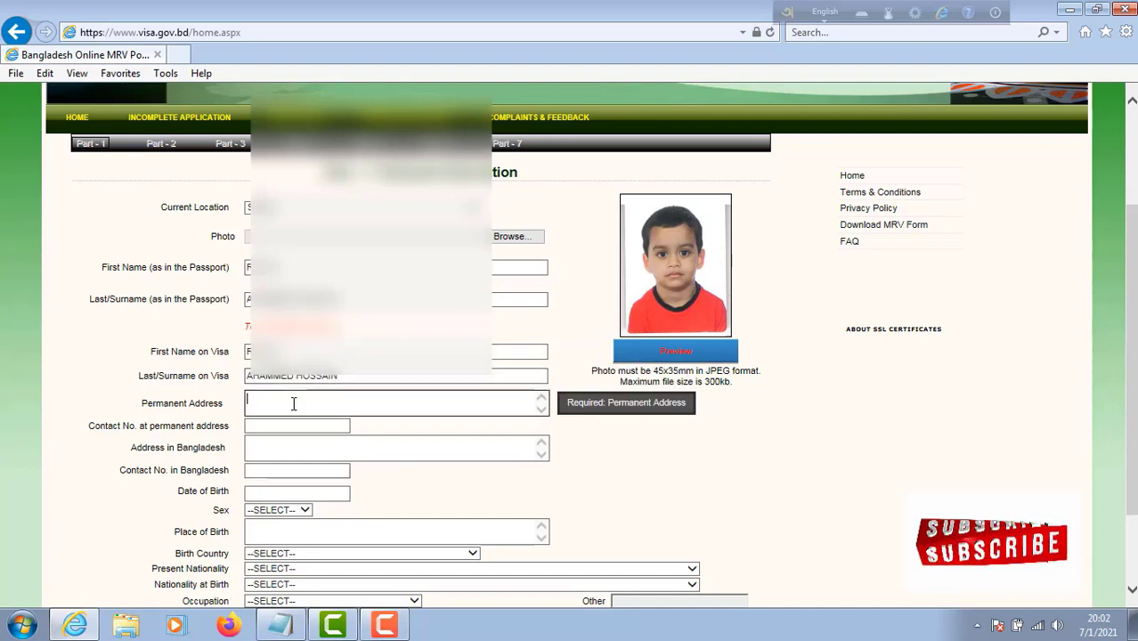
pyautogui.scroll(-2, 430, 443)
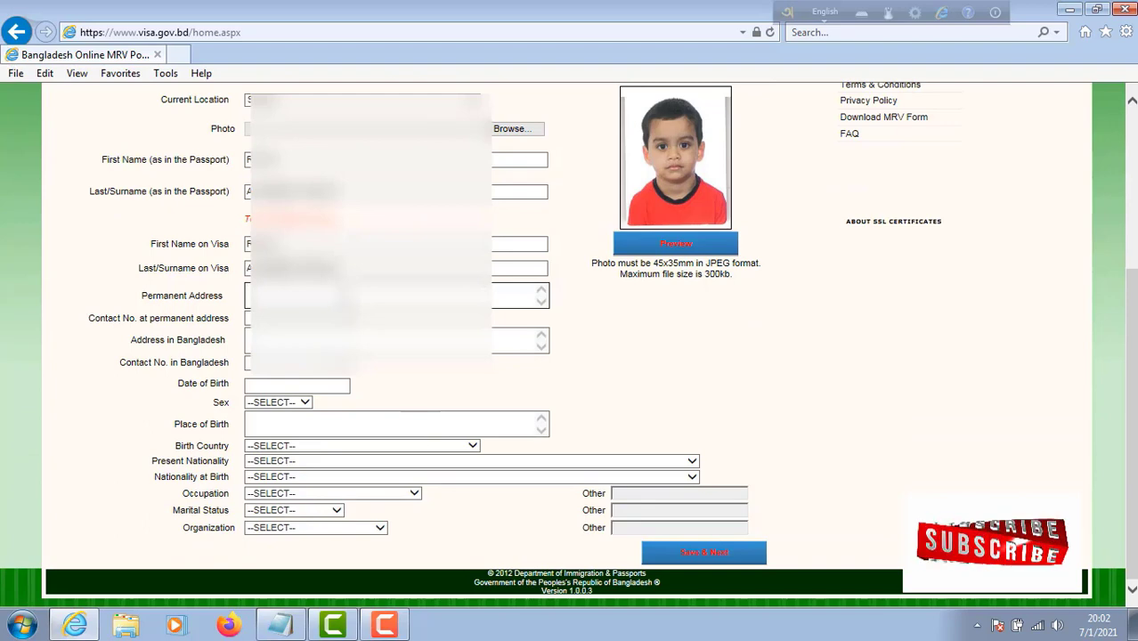
# Step: Fill in the permanent address and set the applicant's sex to MALE
pyautogui.scroll(2, 552, 320)
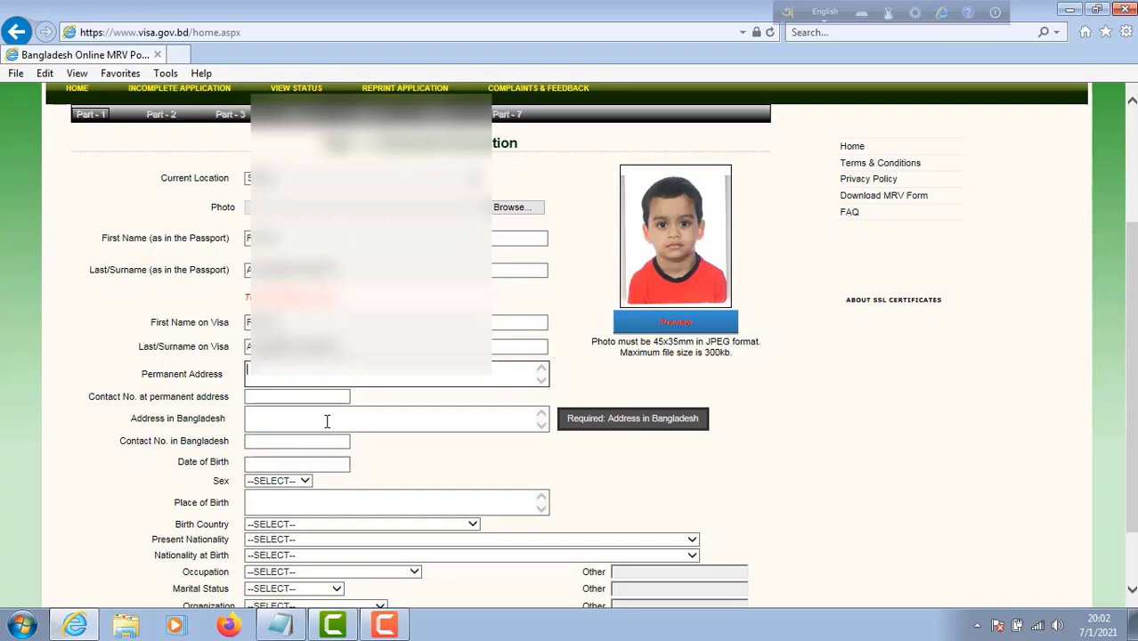
pyautogui.scroll(-2, 327, 422)
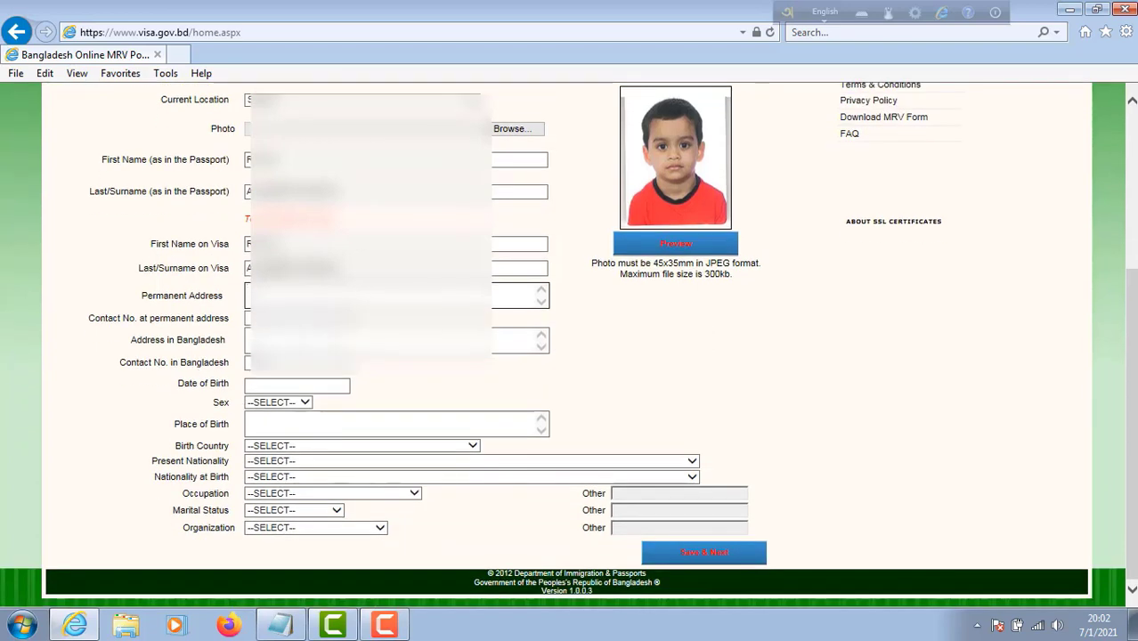
pyautogui.click(249, 295)
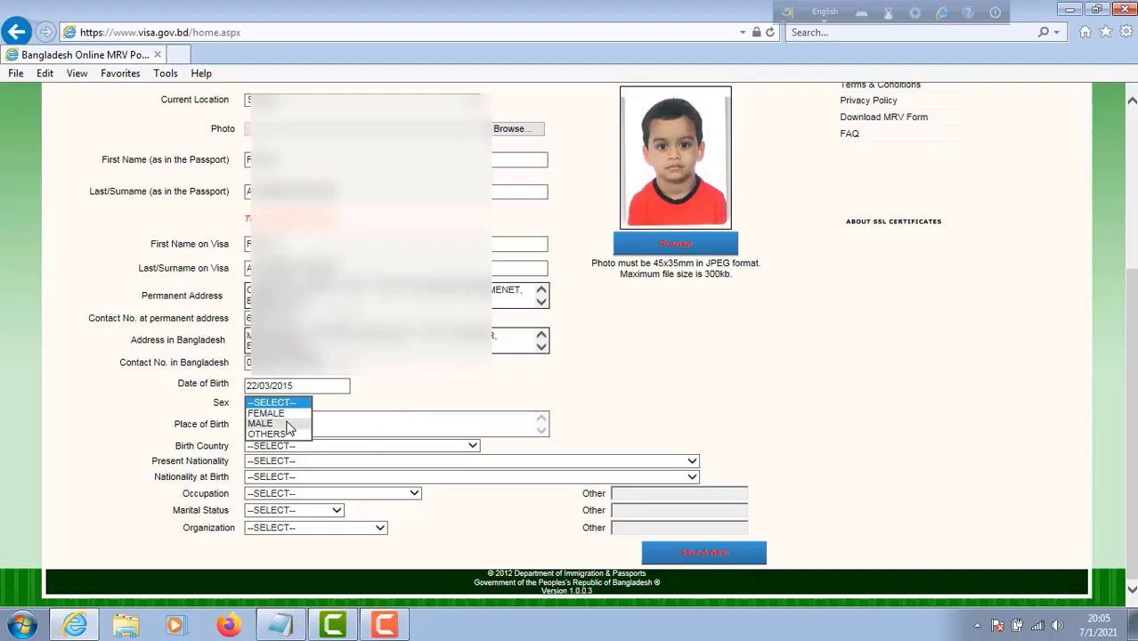
pyautogui.click(288, 424)
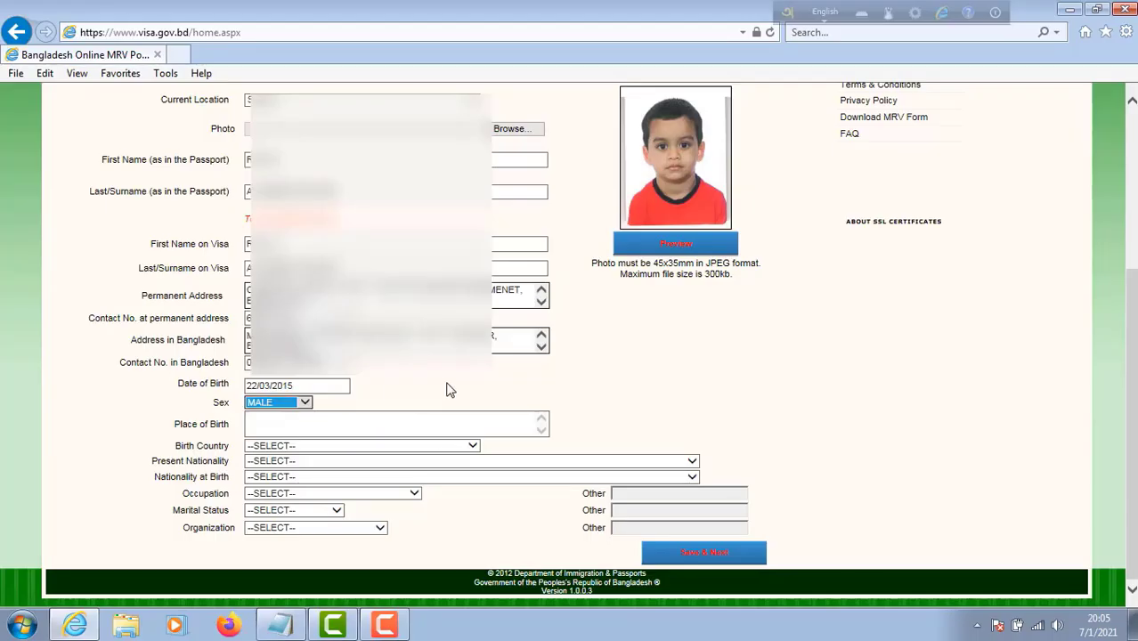
# Step: Enter birthplace SANTA COLOMA DE GRAMENET, BARCELONA and choose SPAIN as birth country
pyautogui.click(263, 421)
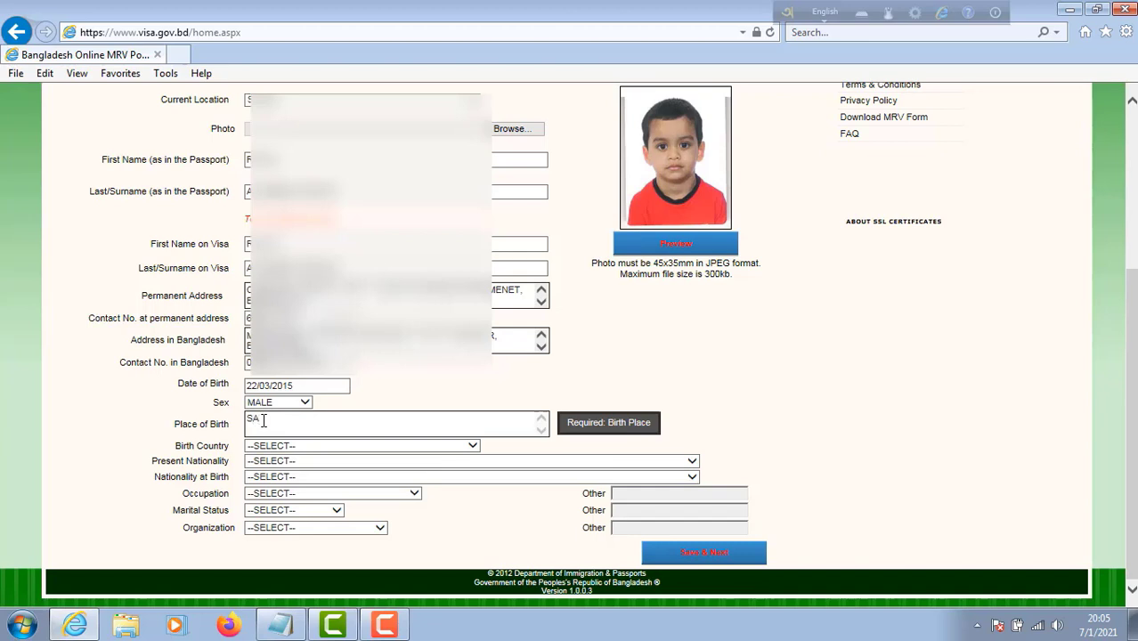
pyautogui.write('SANTA COLOMA DE GRAMENET, BARCELONA')
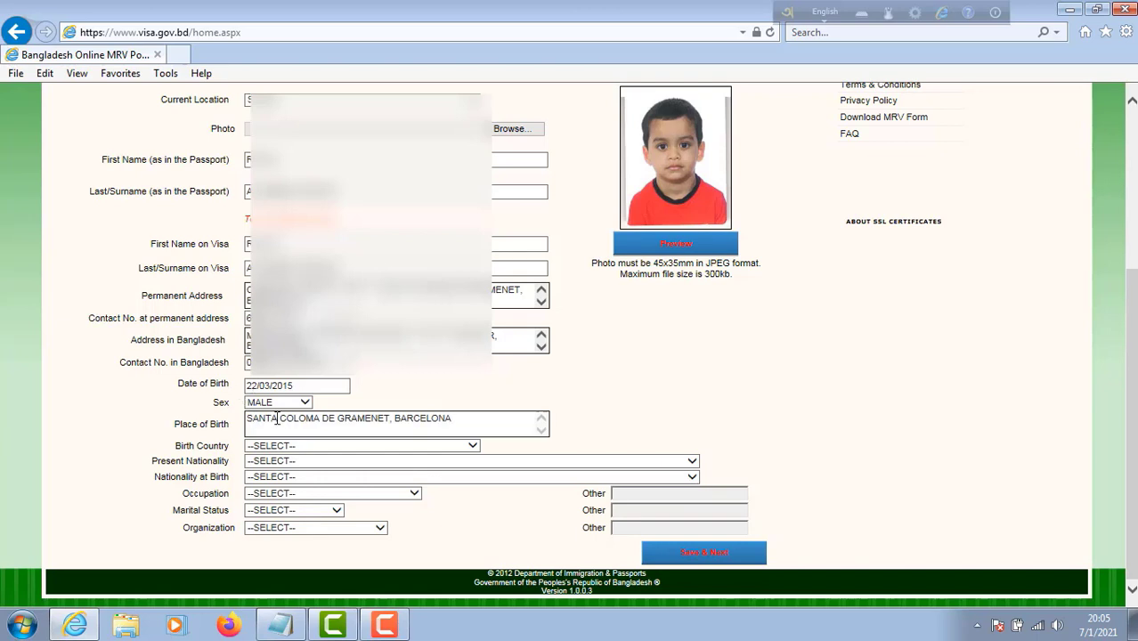
pyautogui.click(323, 447)
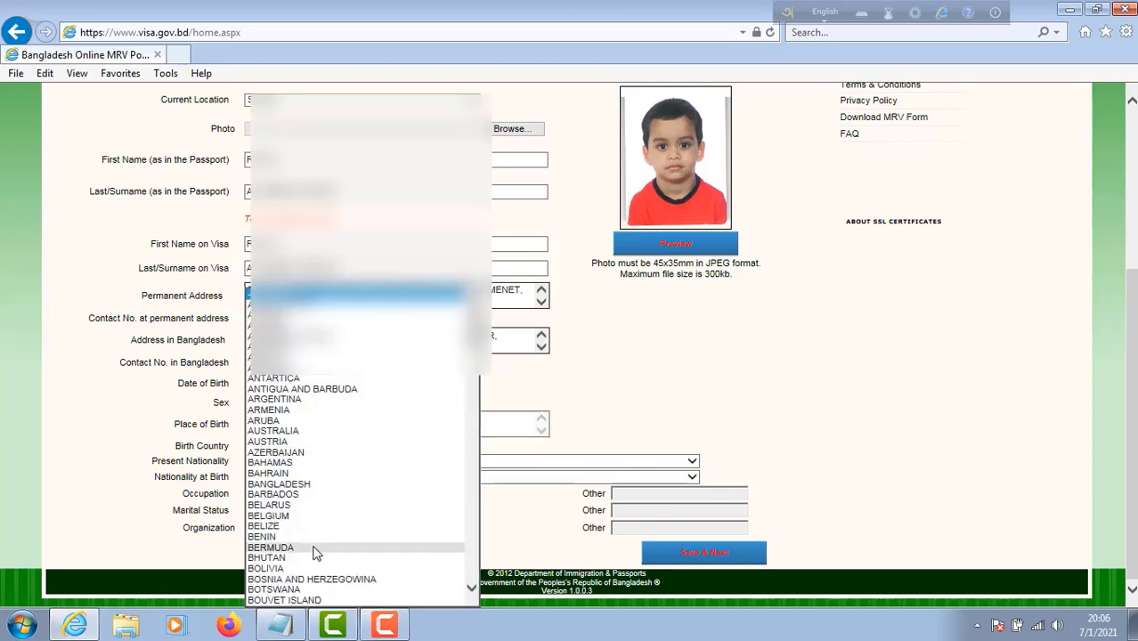
pyautogui.press('s')
pyautogui.scroll(-3, 312, 548)
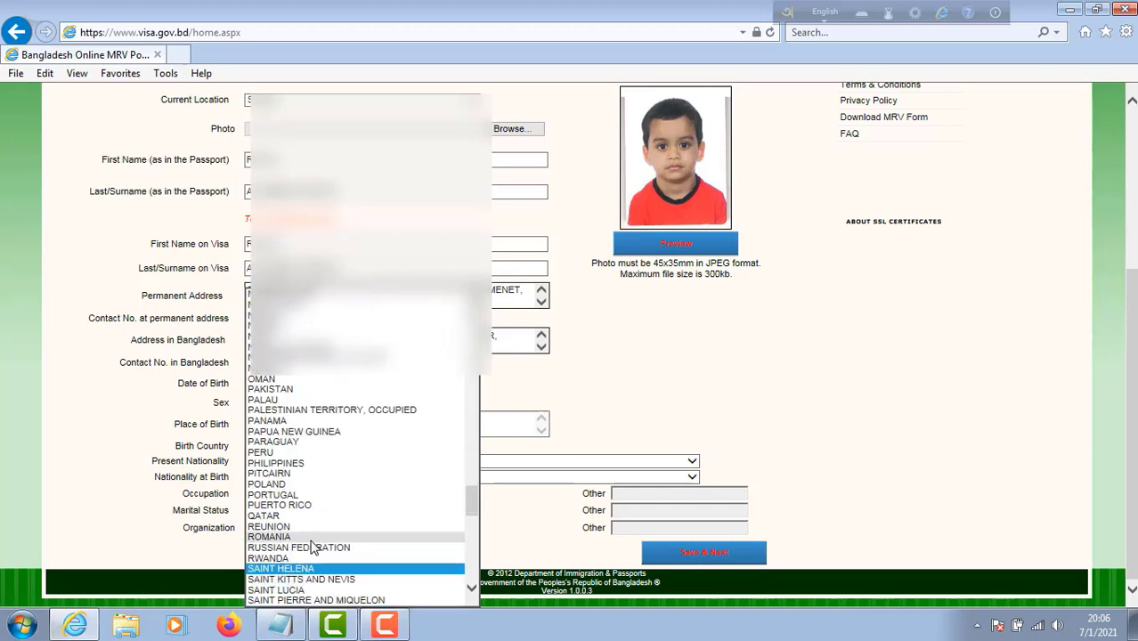
pyautogui.scroll(-5, 312, 539)
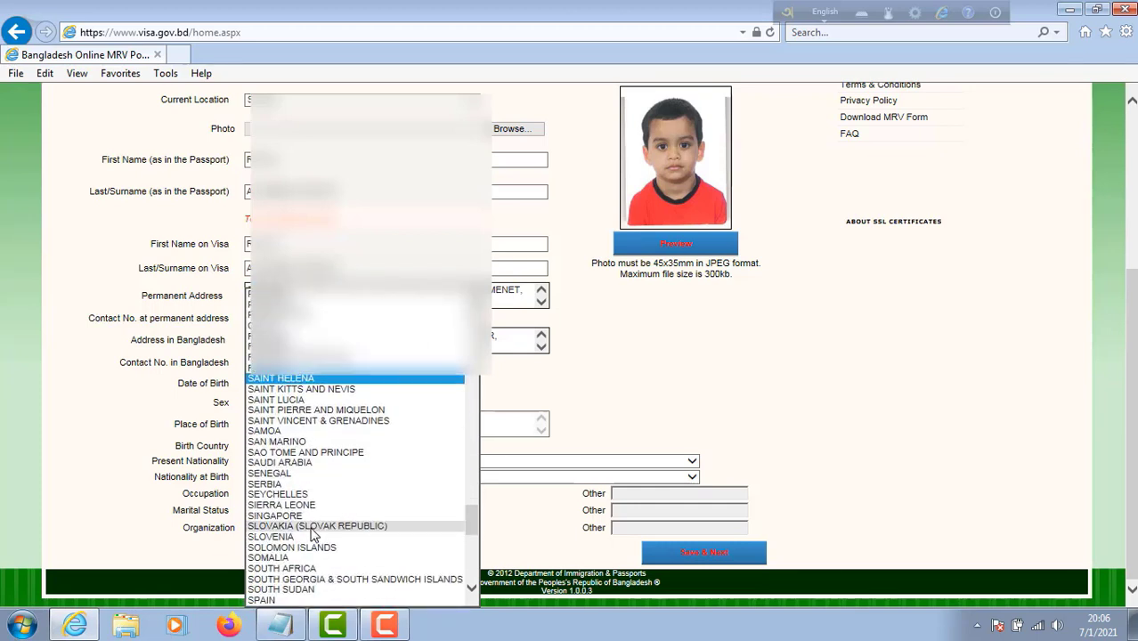
pyautogui.click(261, 505)
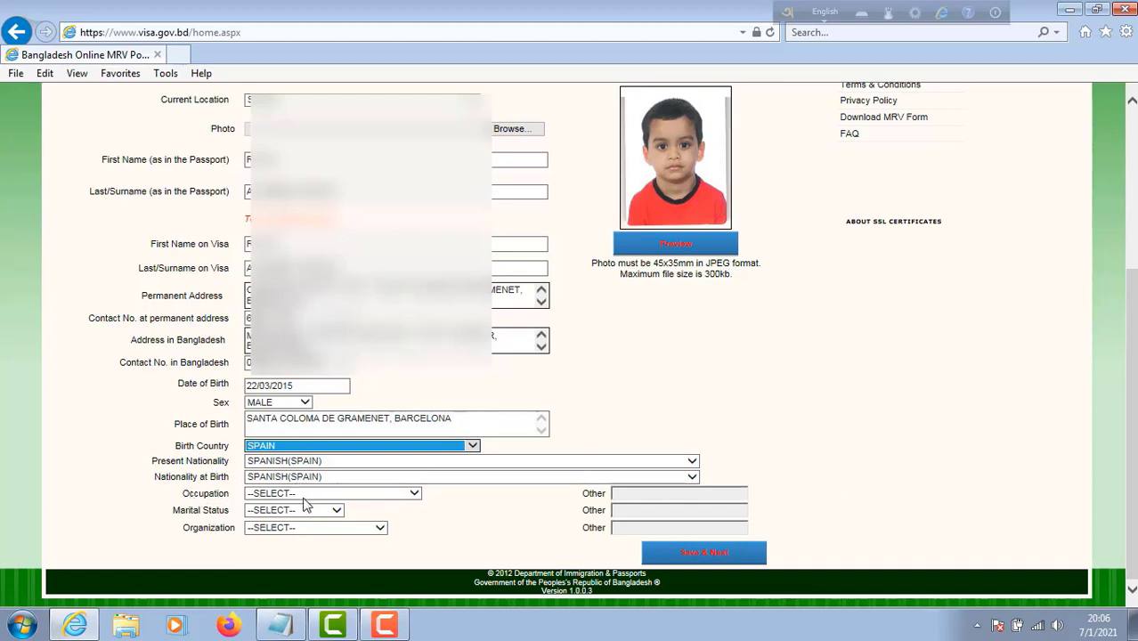
# Step: Set Occupation to STUDENT and Marital Status to SINGLE
pyautogui.click(415, 494)
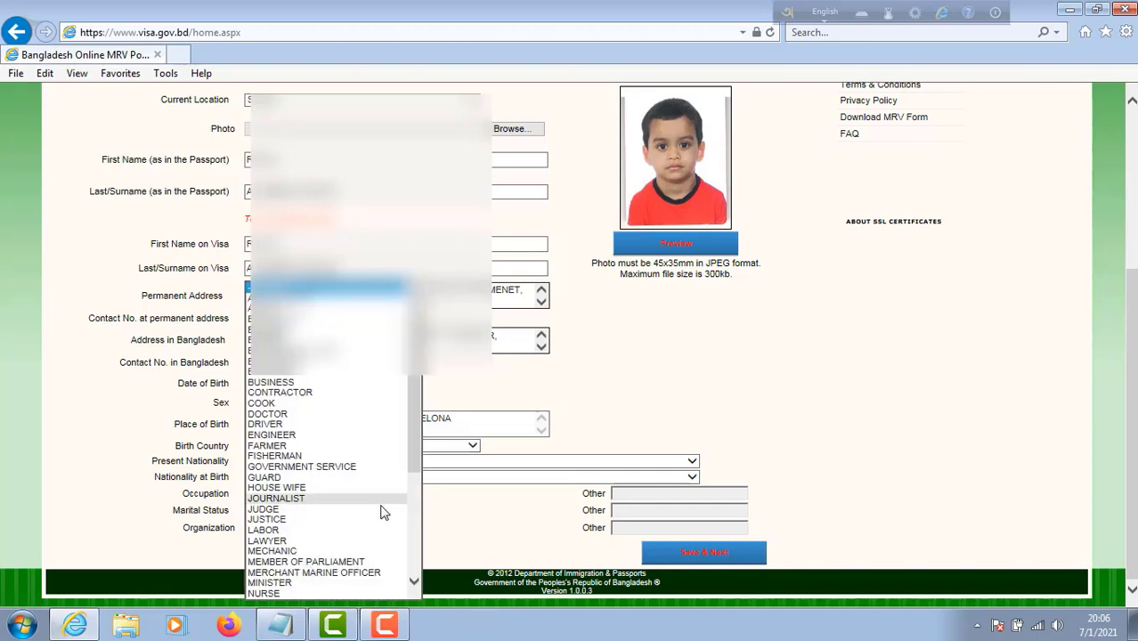
pyautogui.scroll(-3, 329, 476)
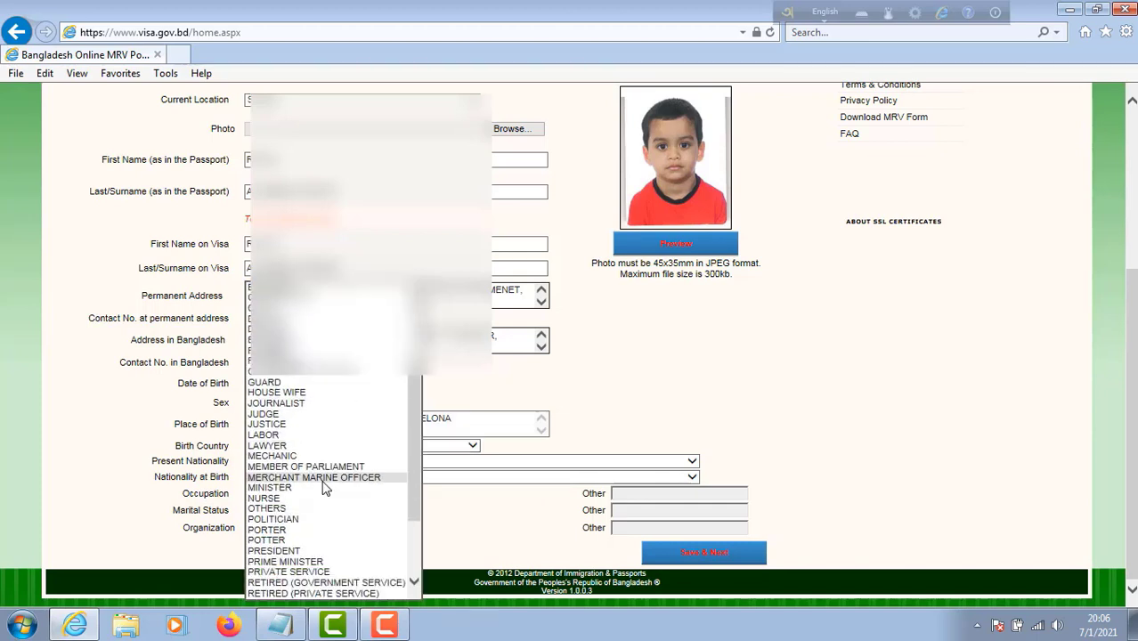
pyautogui.scroll(-3, 302, 529)
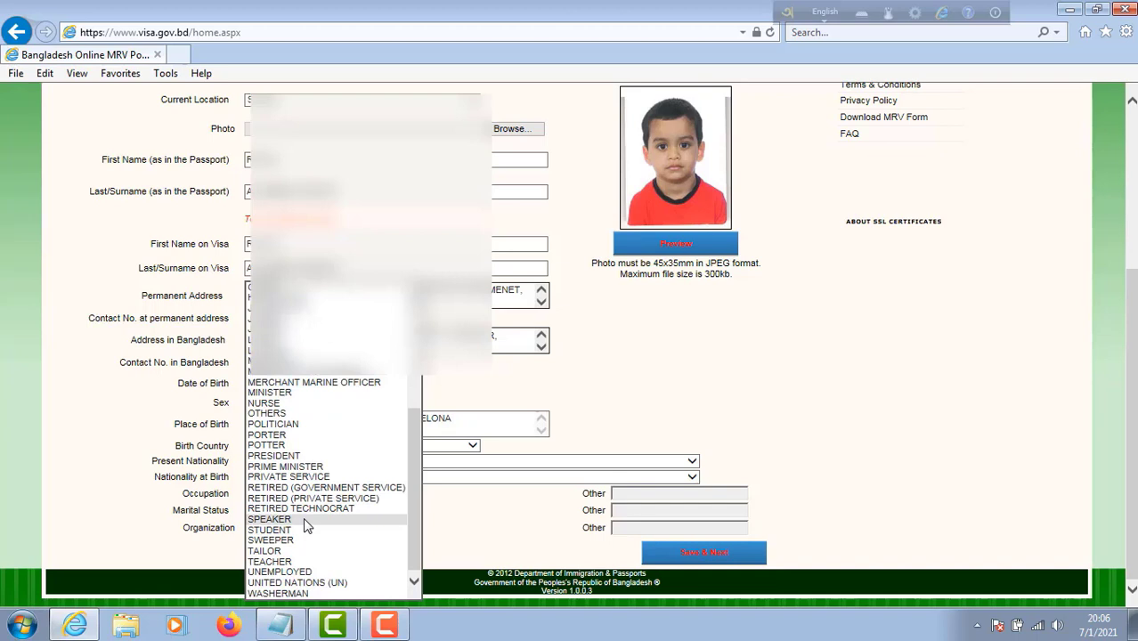
pyautogui.click(309, 530)
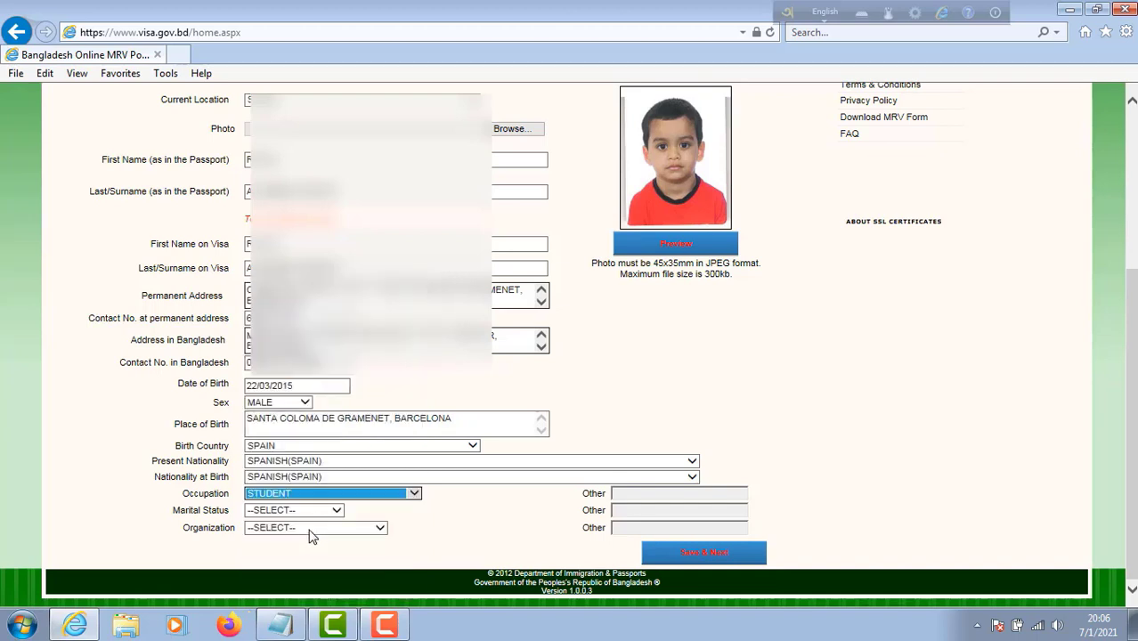
pyautogui.click(454, 536)
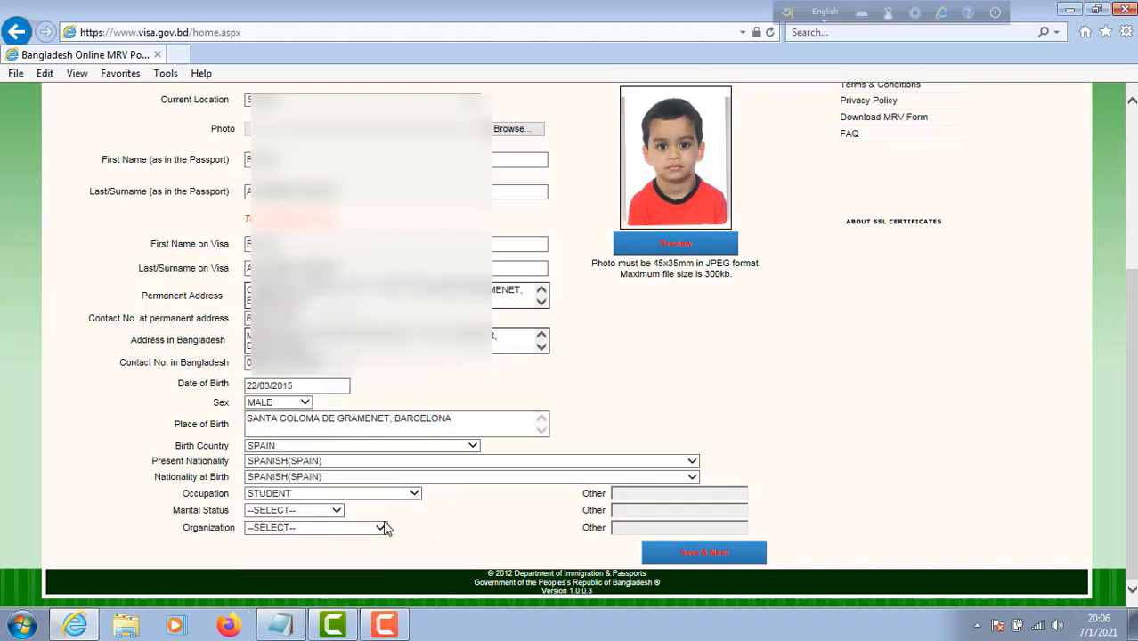
pyautogui.click(337, 514)
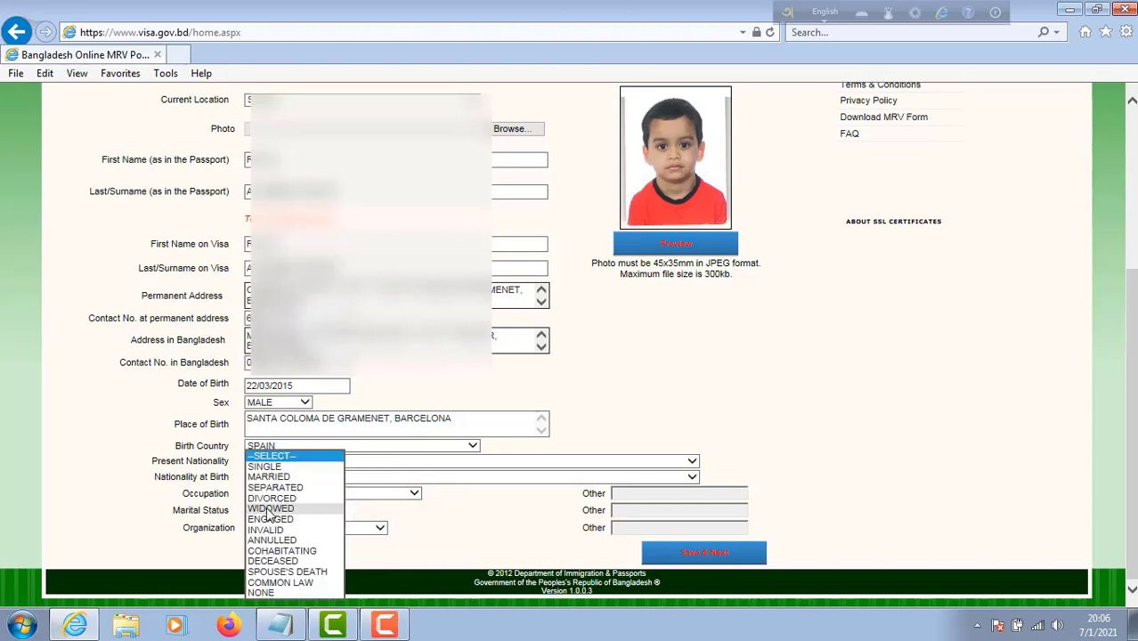
pyautogui.click(294, 466)
pyautogui.click(437, 511)
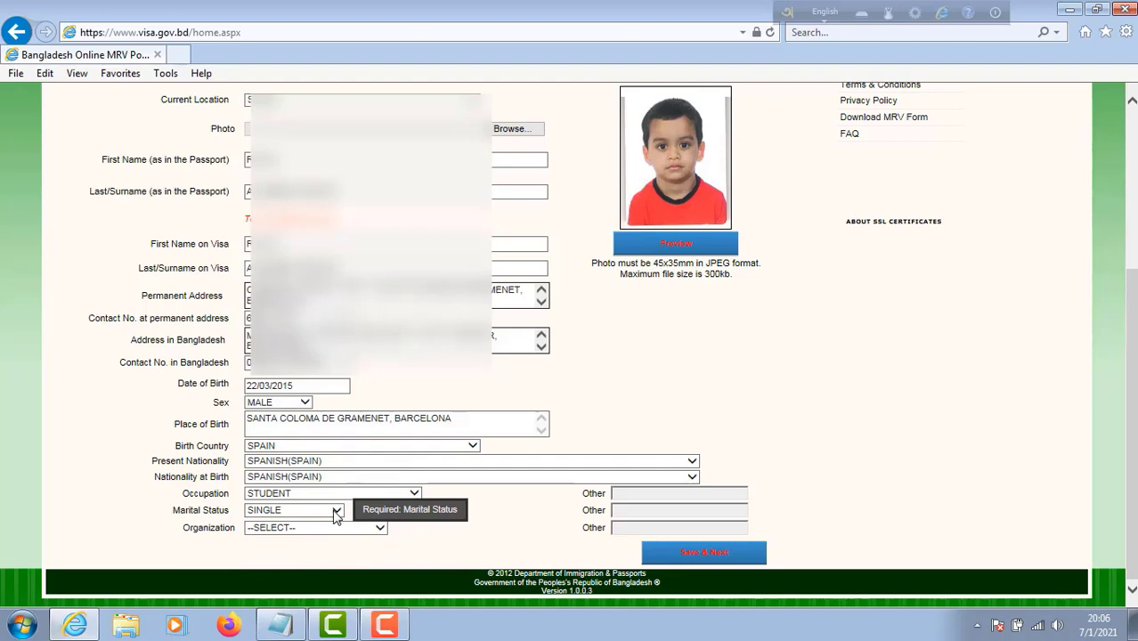
# Step: Leave Organization at --SELECT-- and save Part 1
pyautogui.scroll(1, 694, 265)
pyautogui.scroll(-1, 694, 264)
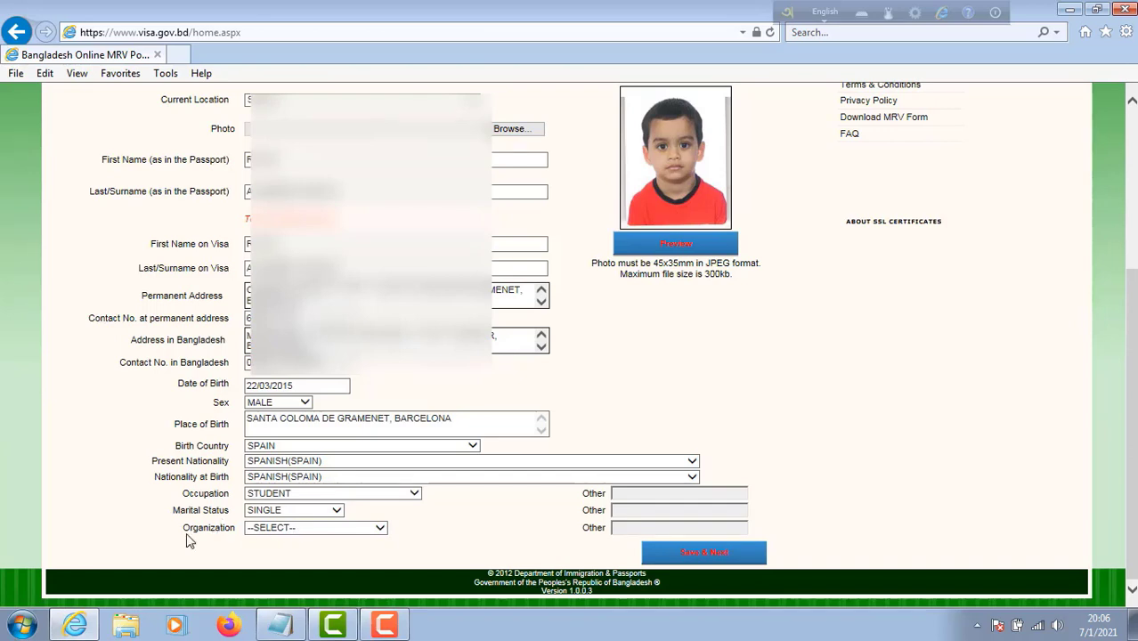
pyautogui.click(381, 529)
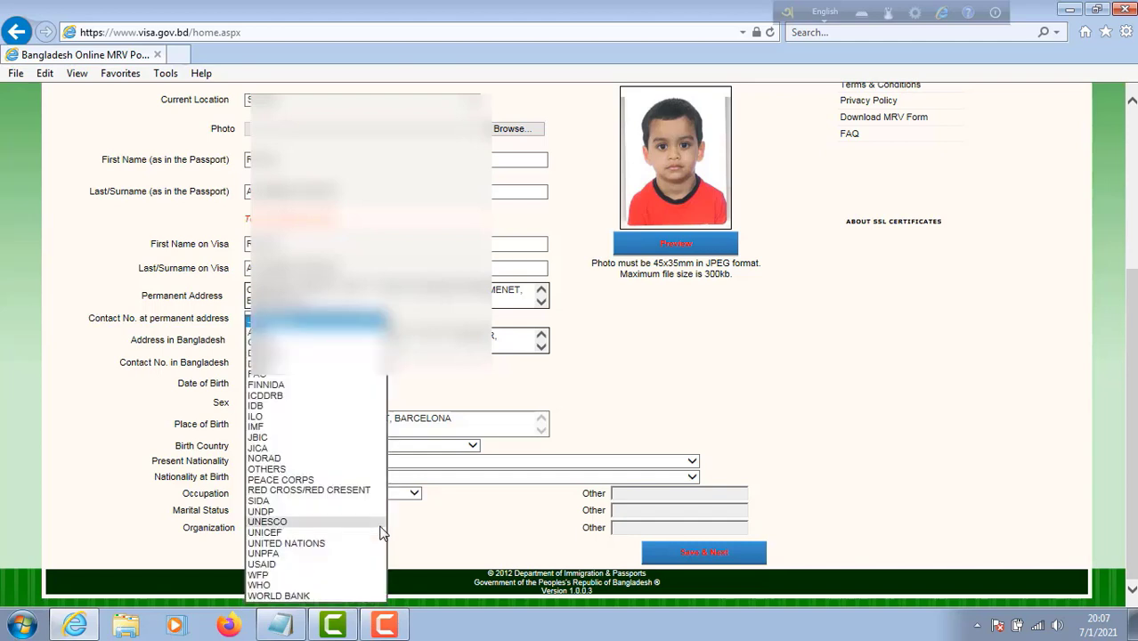
pyautogui.click(450, 538)
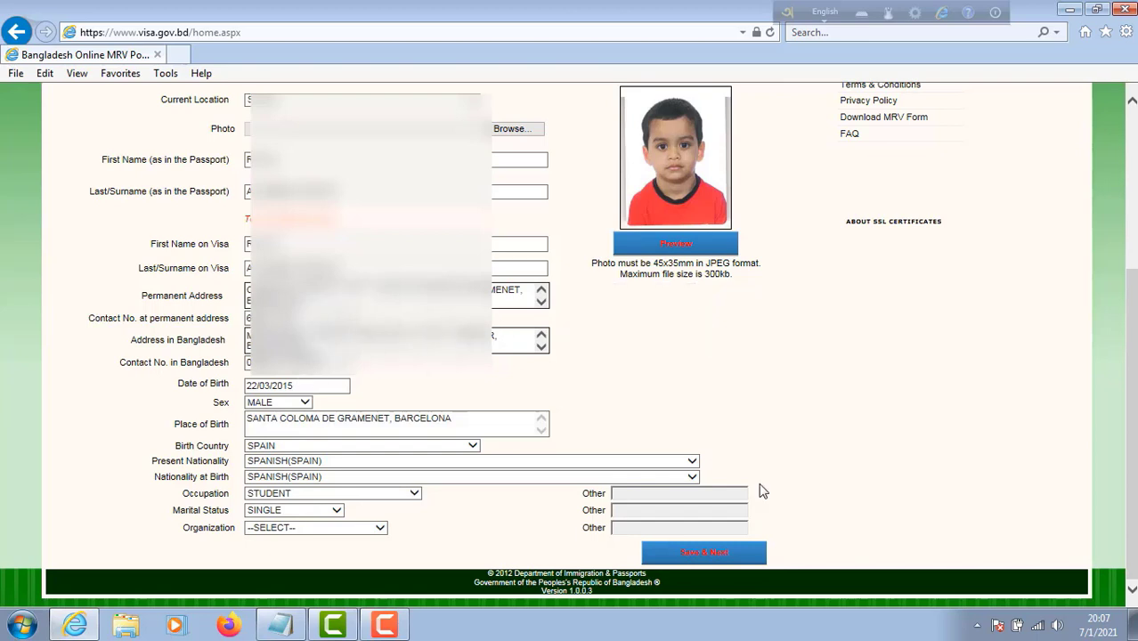
pyautogui.click(711, 554)
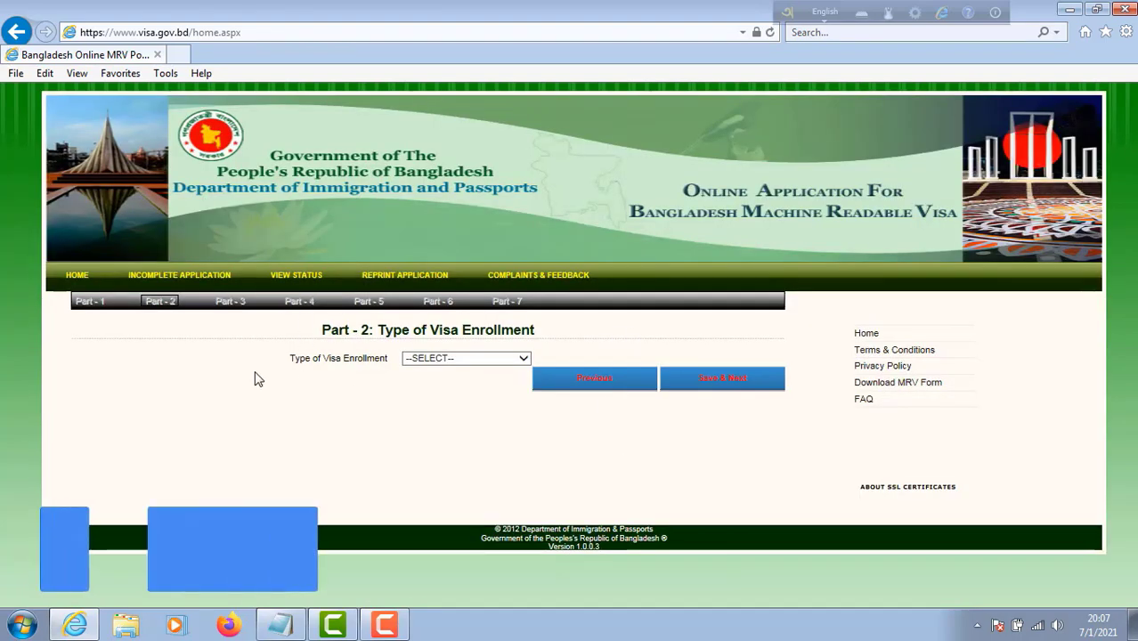
# Step: Choose NO VISA REQUIRED as the Type of Visa Enrollment and save Part 2
pyautogui.click(523, 359)
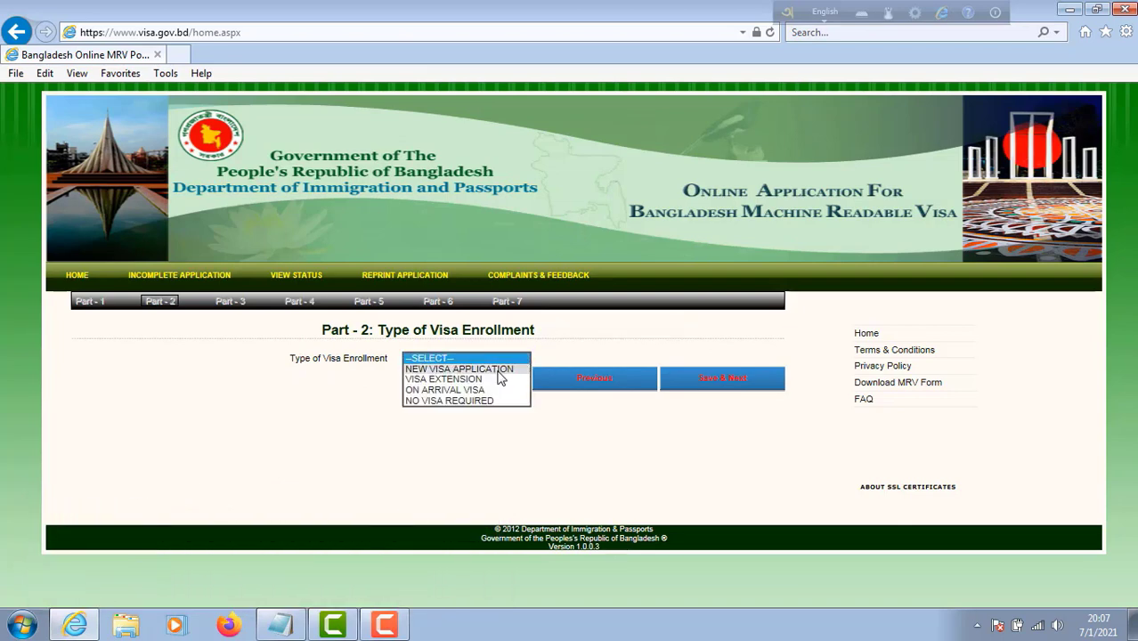
pyautogui.click(461, 402)
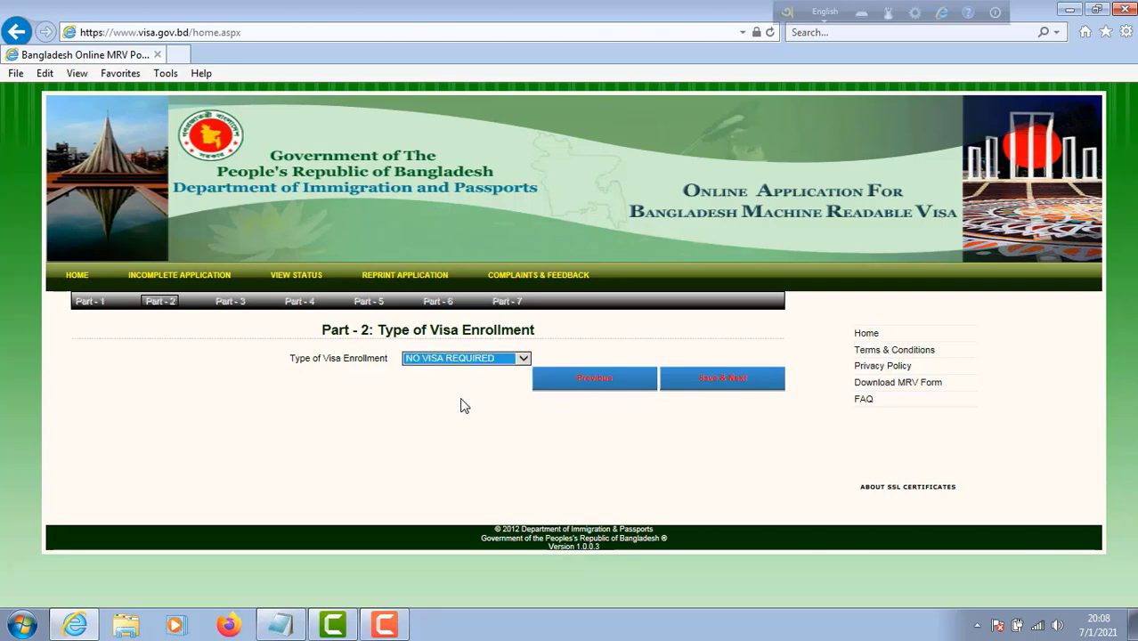
pyautogui.click(730, 378)
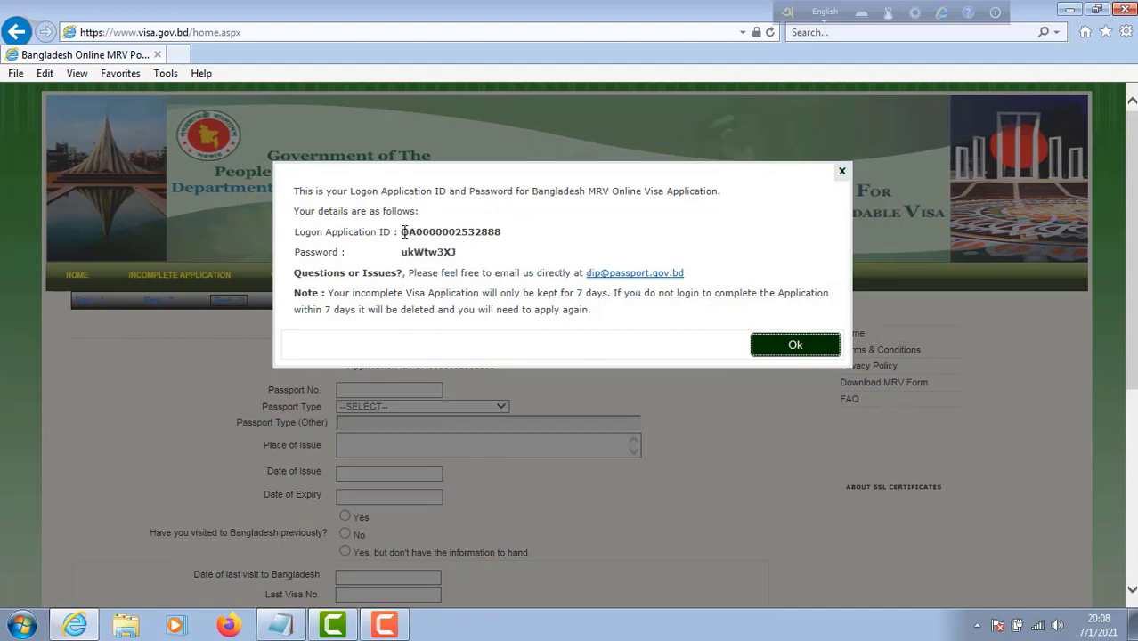
# Step: Copy the logon application ID and password message
pyautogui.moveTo(404, 233); pyautogui.dragTo(406, 252)
pyautogui.click(503, 247)
pyautogui.moveTo(290, 192); pyautogui.dragTo(469, 254)
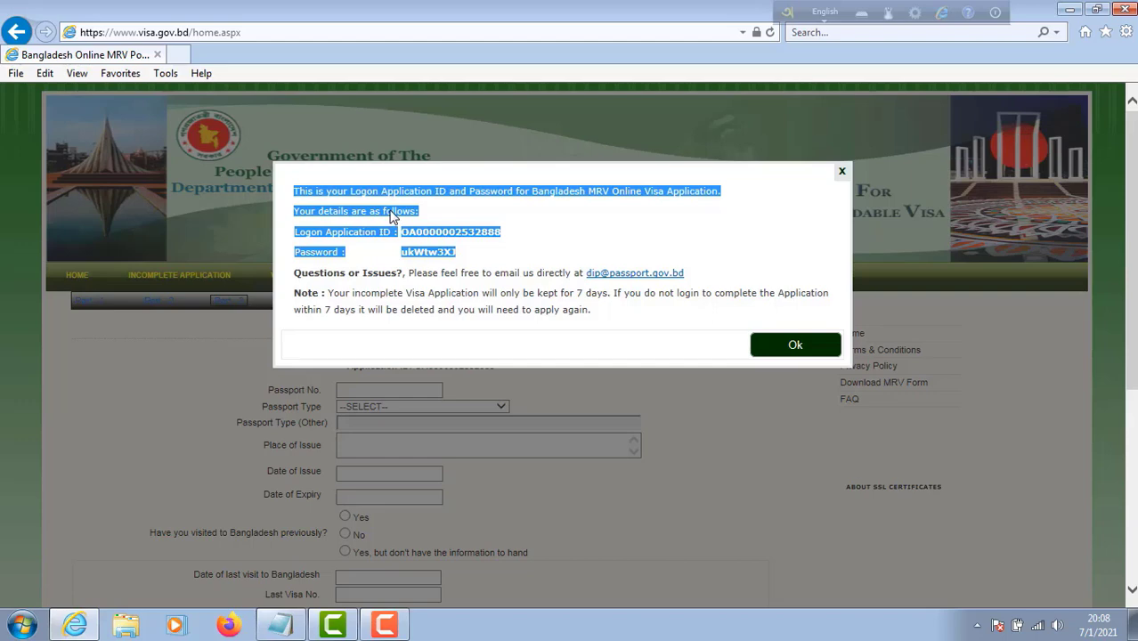
pyautogui.rightClick(389, 215)
pyautogui.click(457, 241)
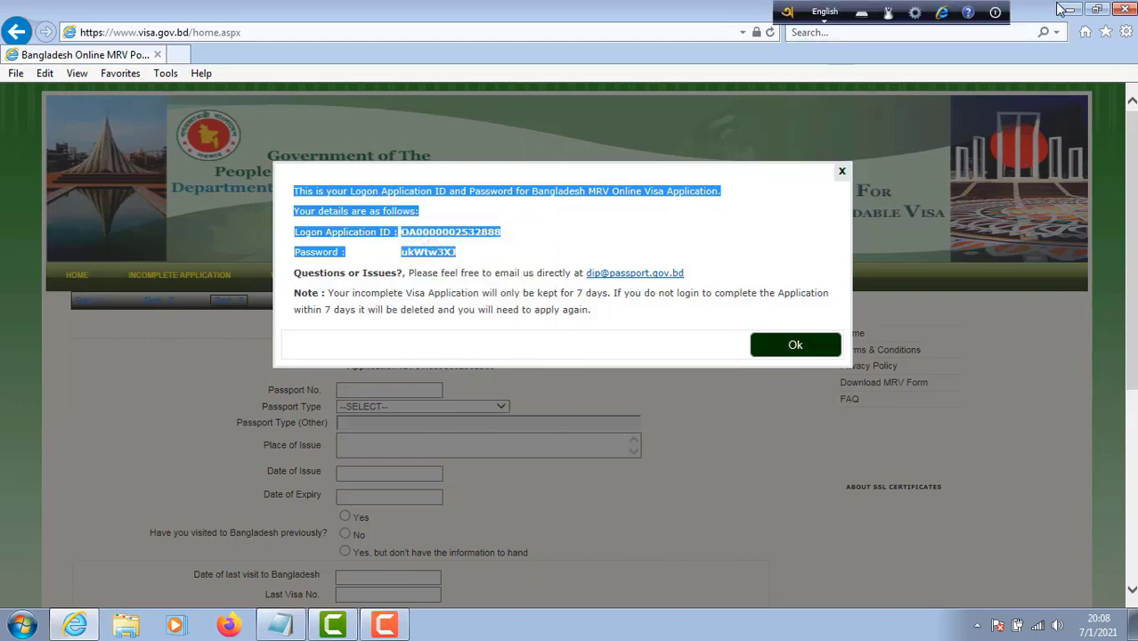
# Step: Paste the login details into the Notepad note and dismiss the notice
pyautogui.click(280, 624)
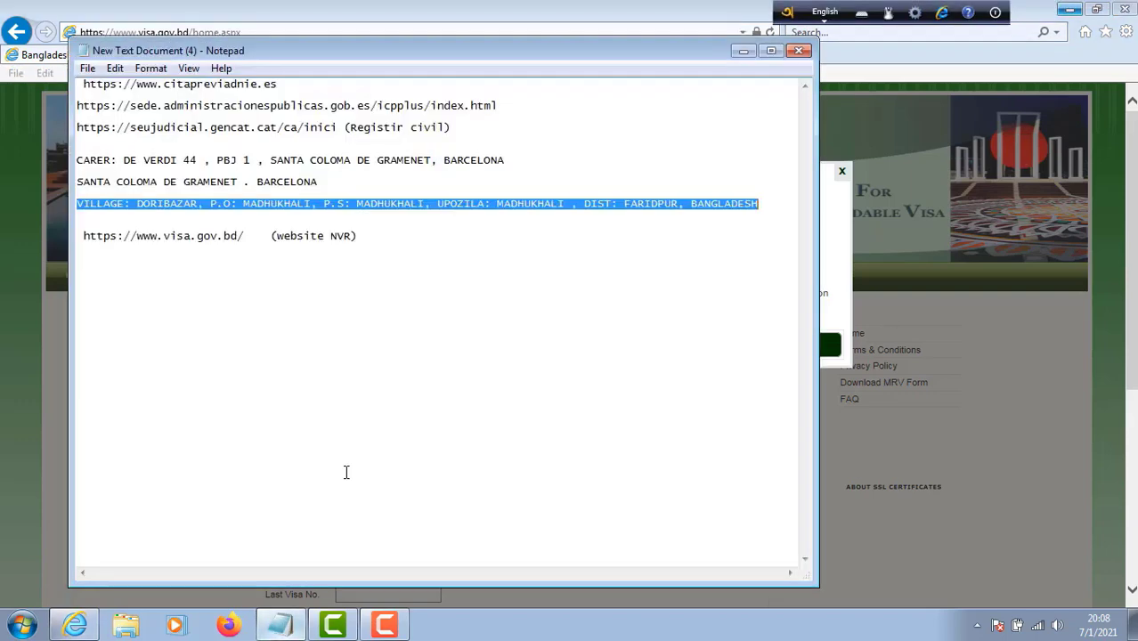
pyautogui.click(346, 472)
pyautogui.hotkey('ctrl', 'v')
pyautogui.click(744, 50)
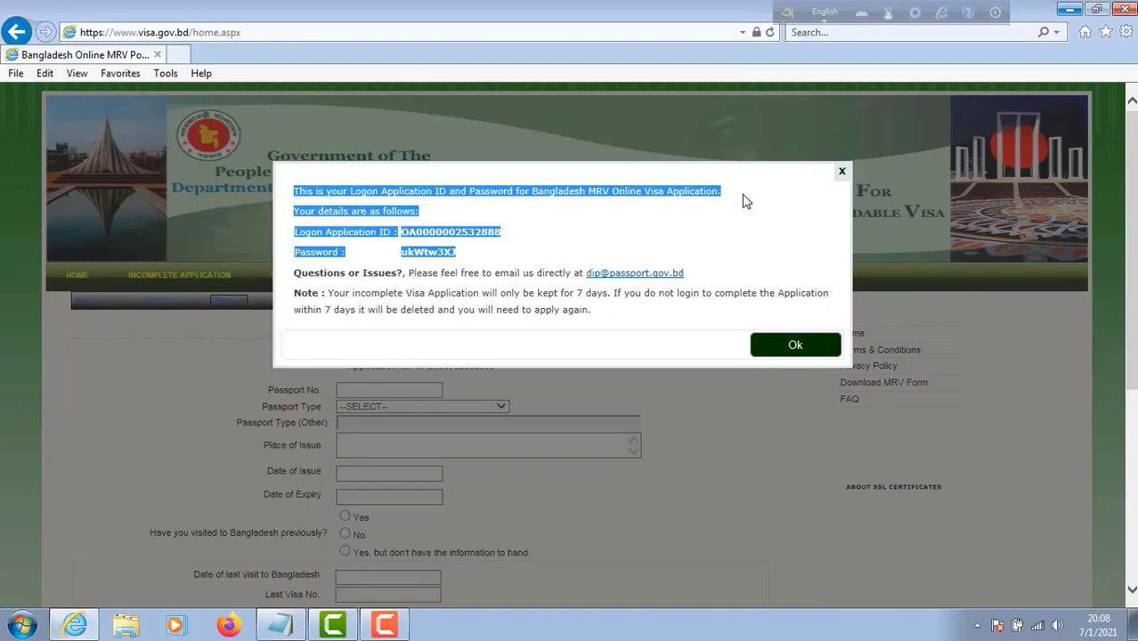
pyautogui.click(812, 350)
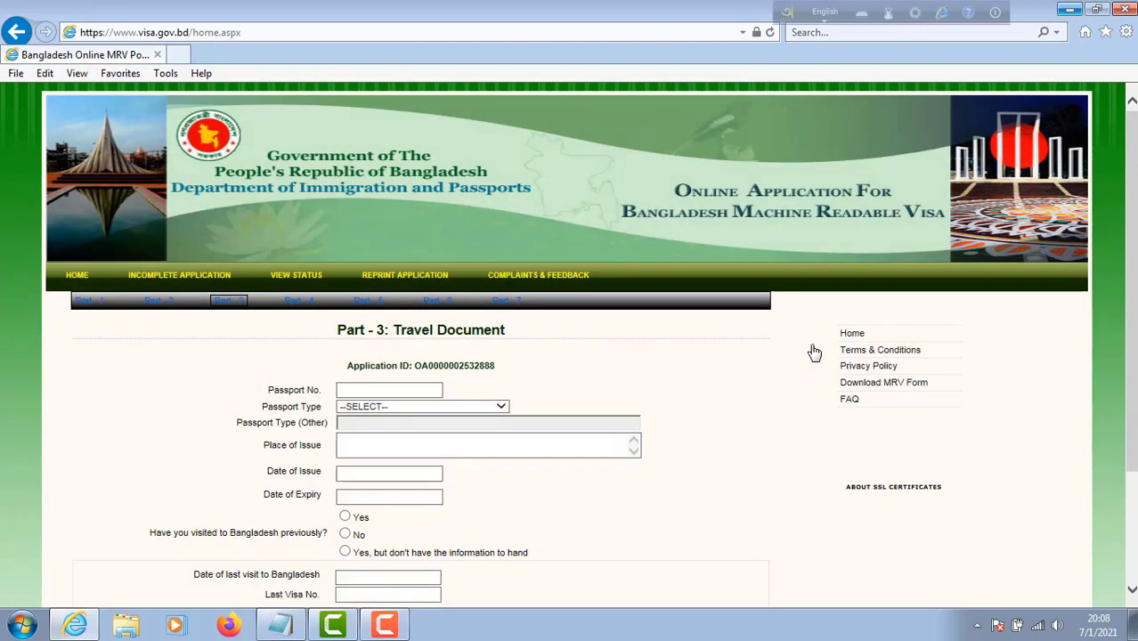
# Step: Enter the passport number, choose ORDINARY passport type, and fill place and date of issue
pyautogui.scroll(-1, 623, 392)
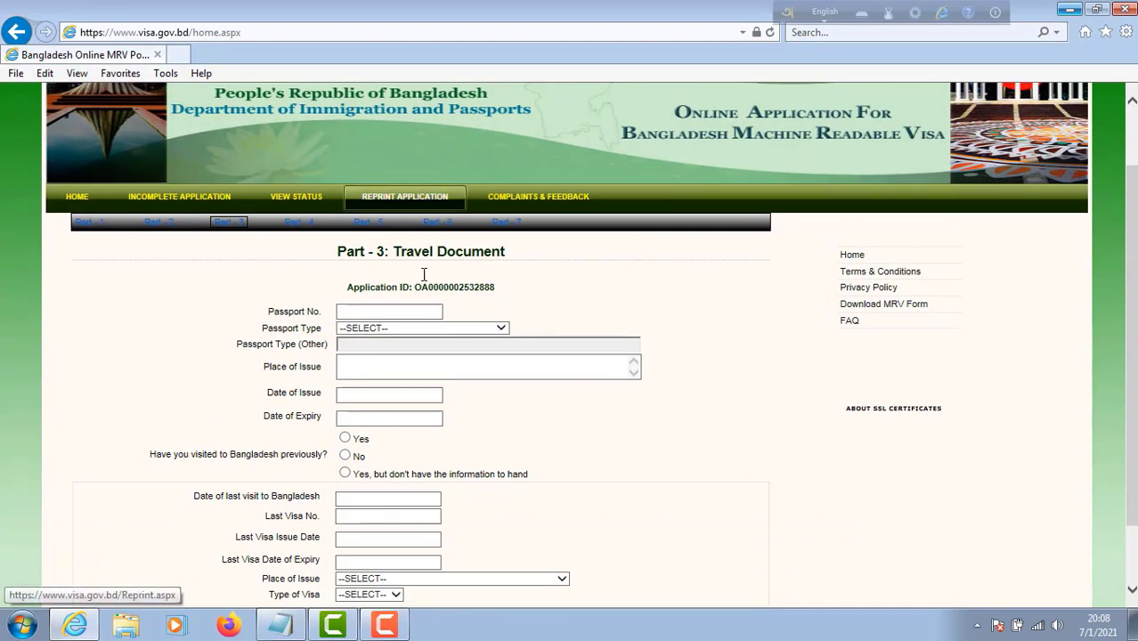
pyautogui.click(396, 312)
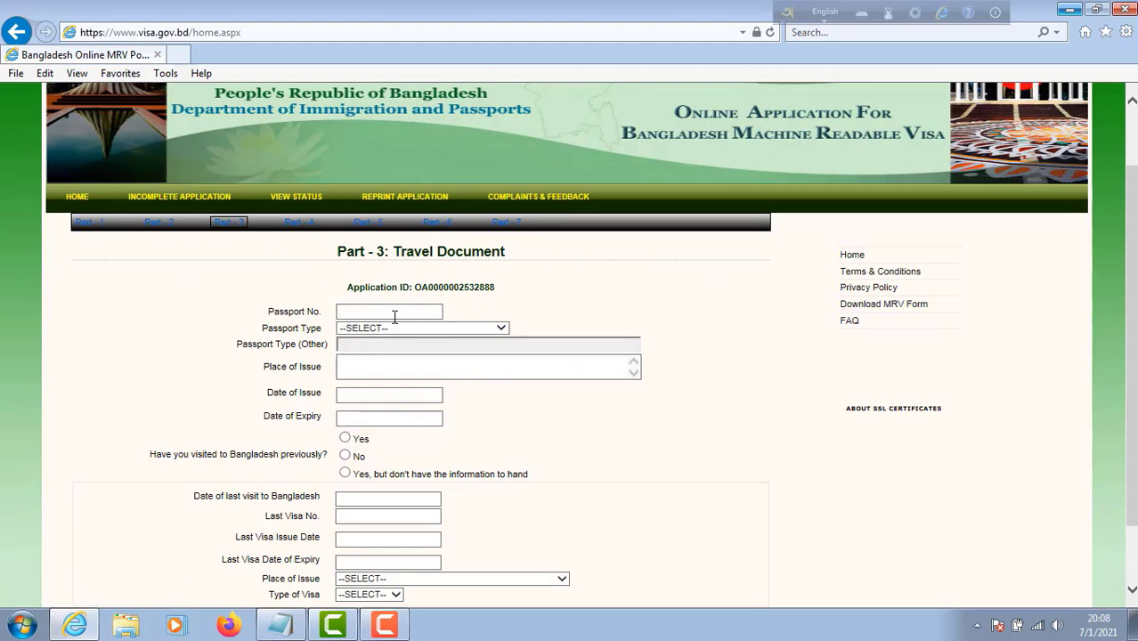
pyautogui.click(394, 316)
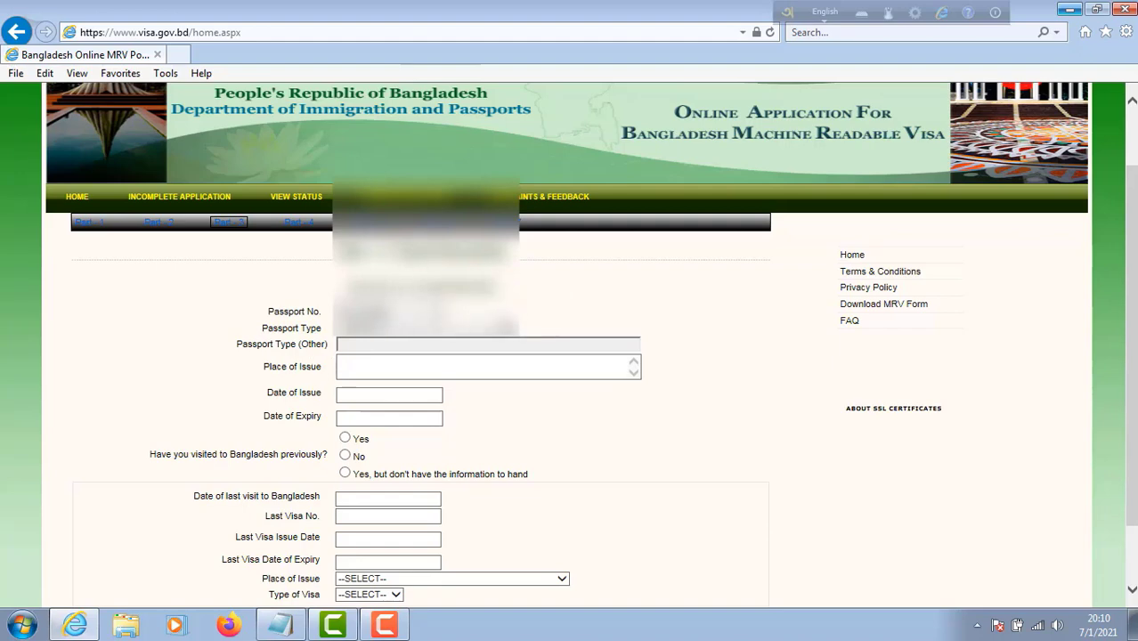
pyautogui.click(503, 329)
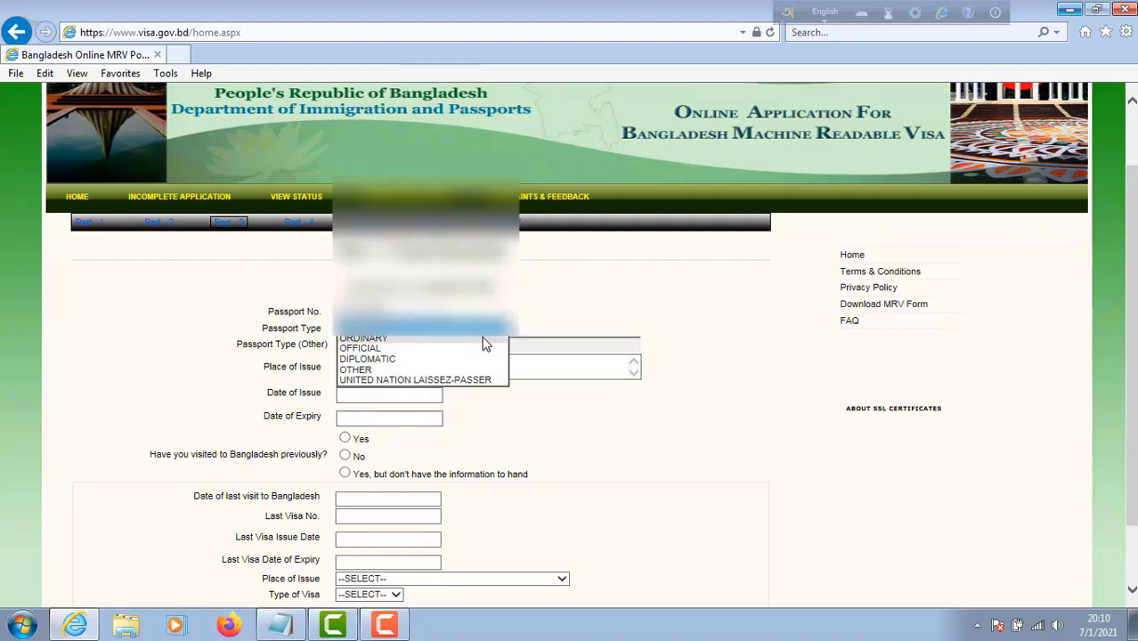
pyautogui.click(405, 340)
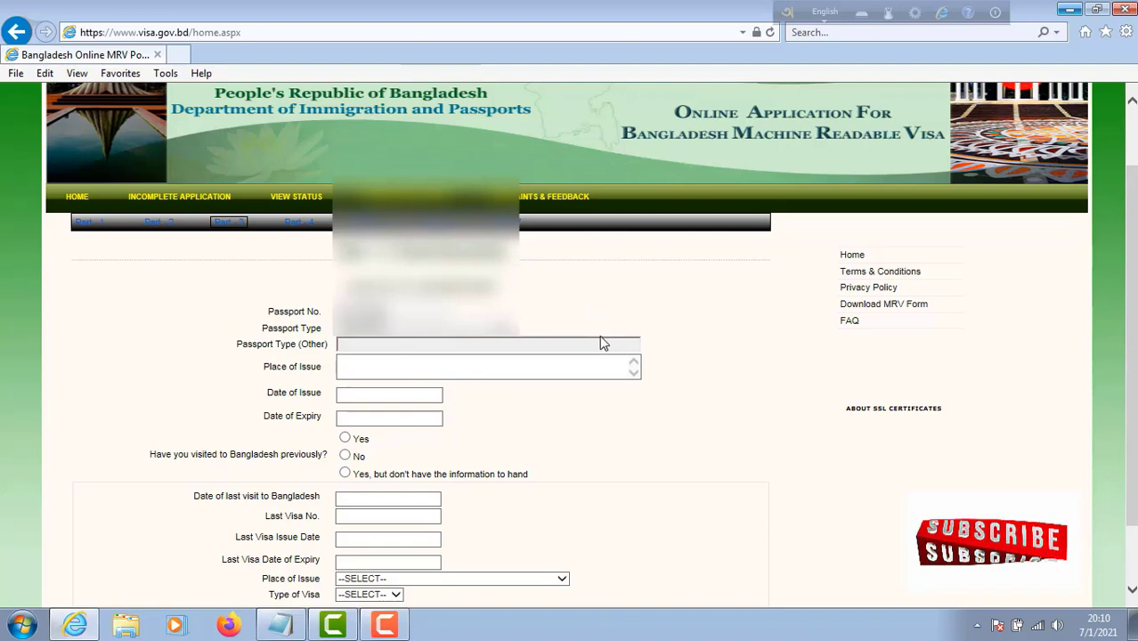
pyautogui.scroll(-1, 601, 343)
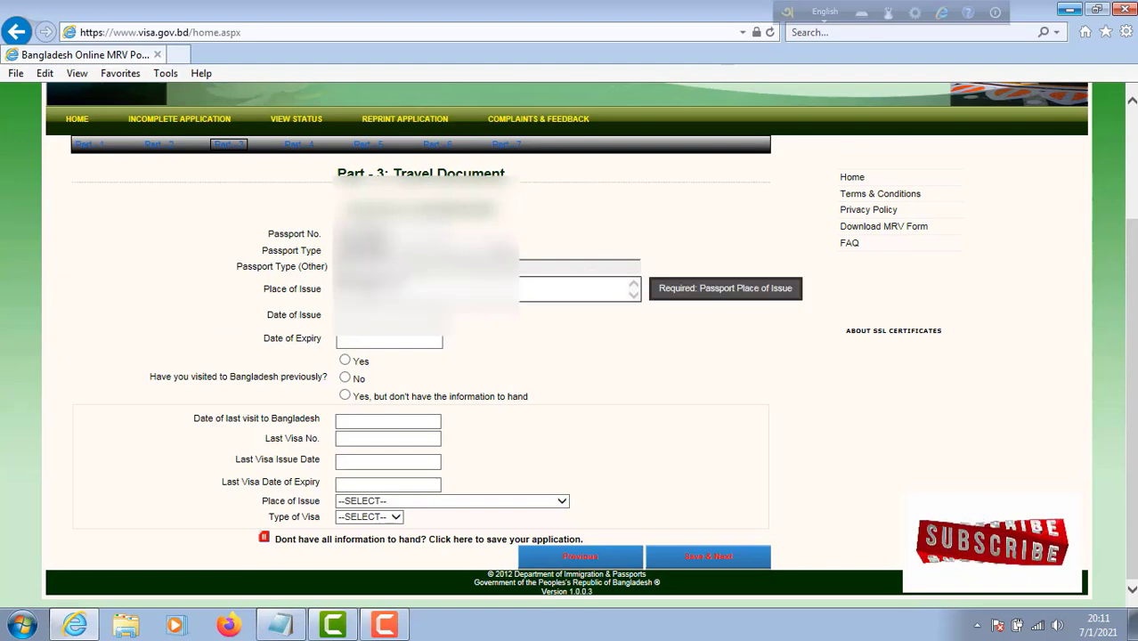
pyautogui.click(374, 287)
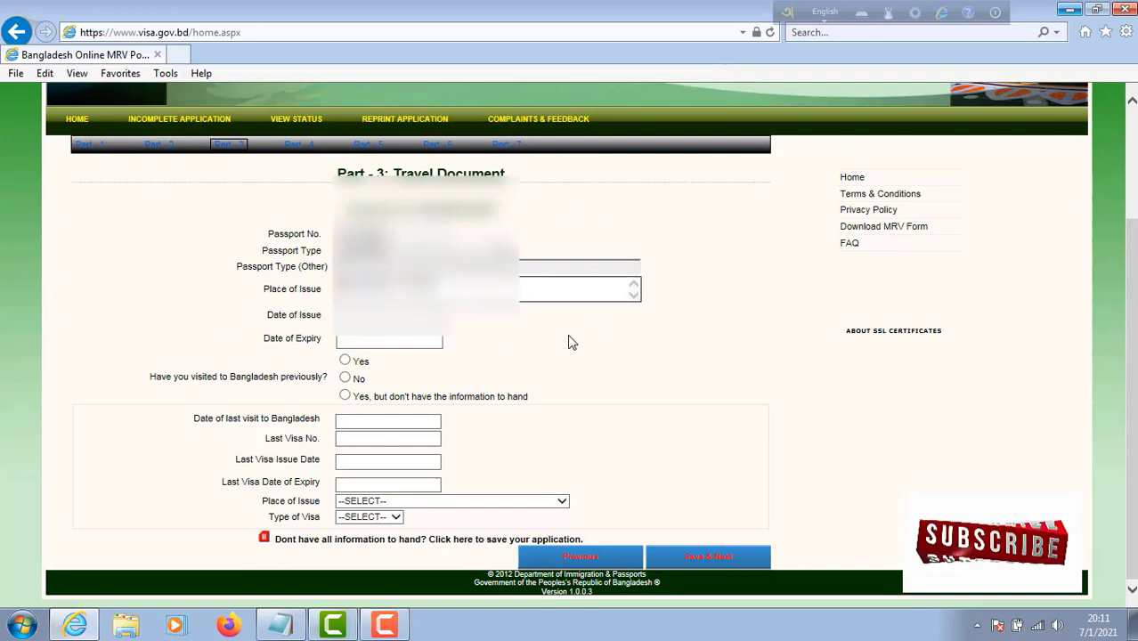
pyautogui.click(389, 315)
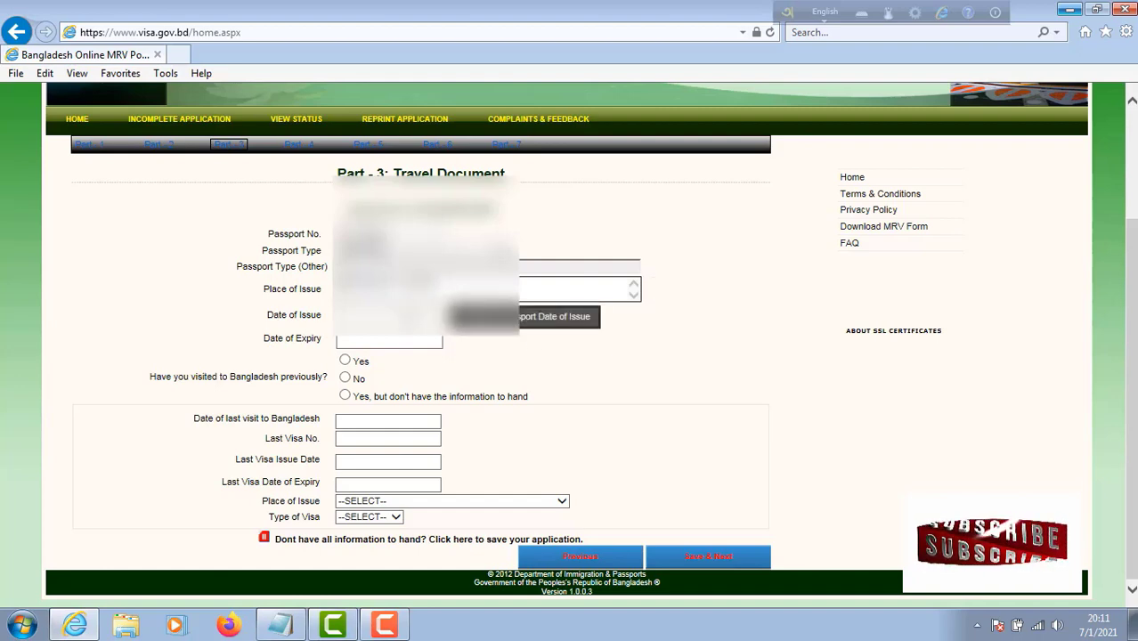
pyautogui.click(389, 341)
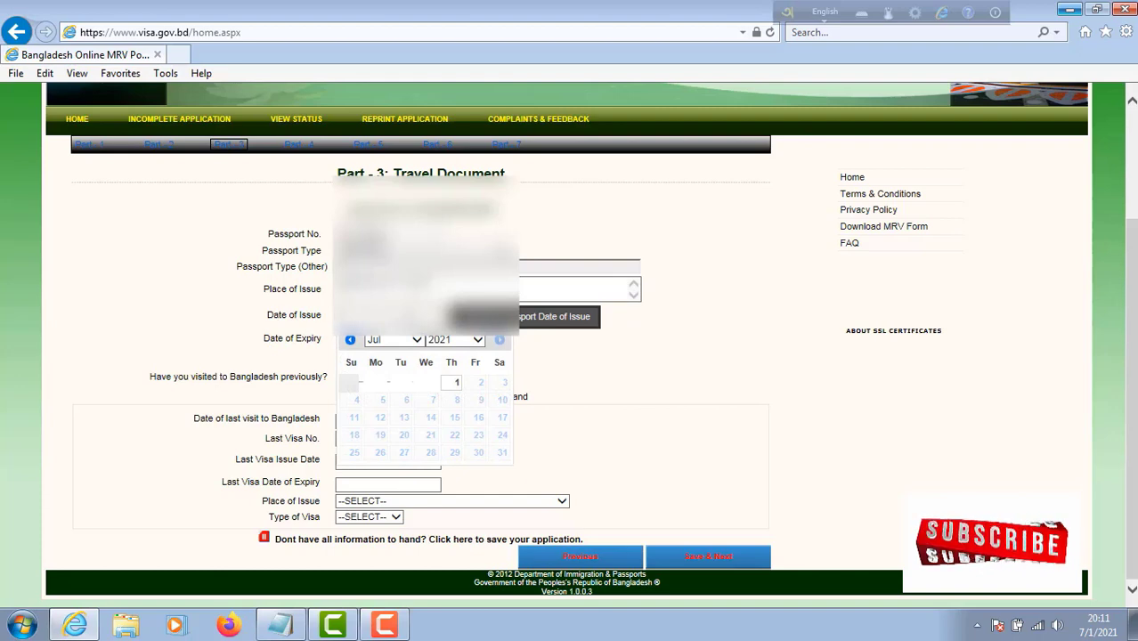
# Step: Set passport expiry to 03/03/2023, answer No to previous visits, and save Part 3
pyautogui.press('Escape')
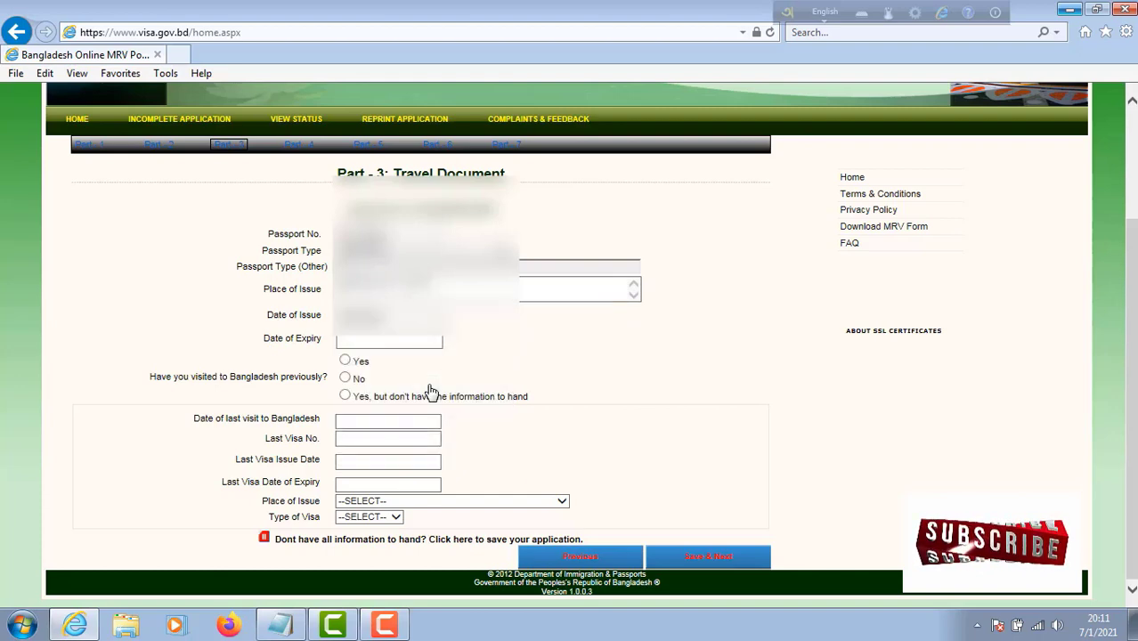
pyautogui.click(382, 345)
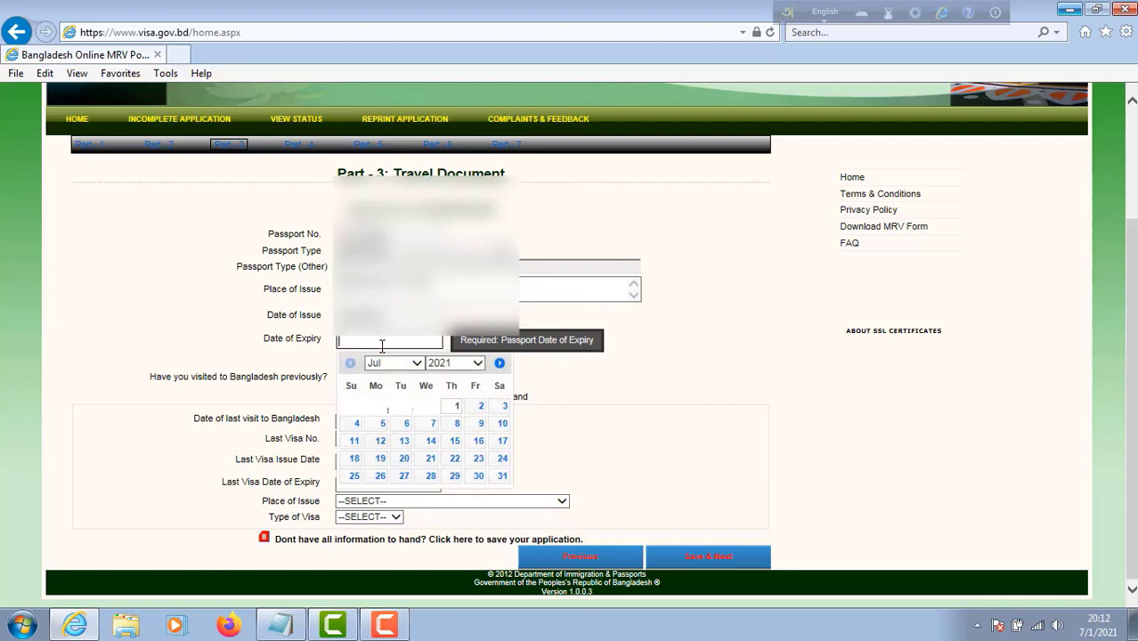
pyautogui.click(473, 404)
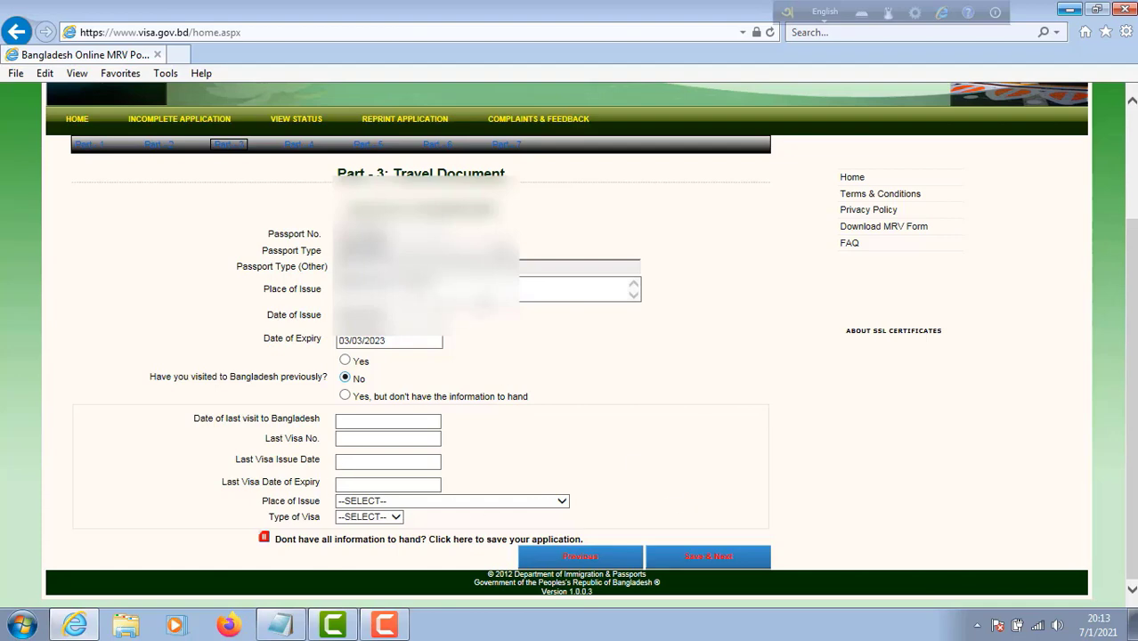
pyautogui.click(730, 556)
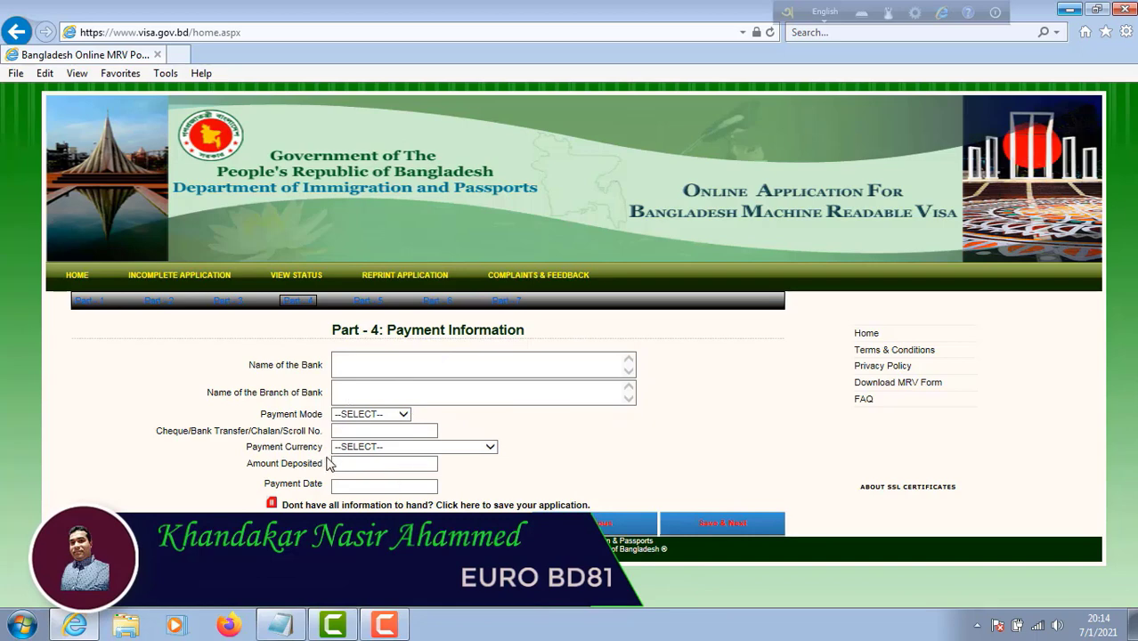
# Step: Save Part 4 and begin Part 5 by entering the father's name
pyautogui.click(723, 523)
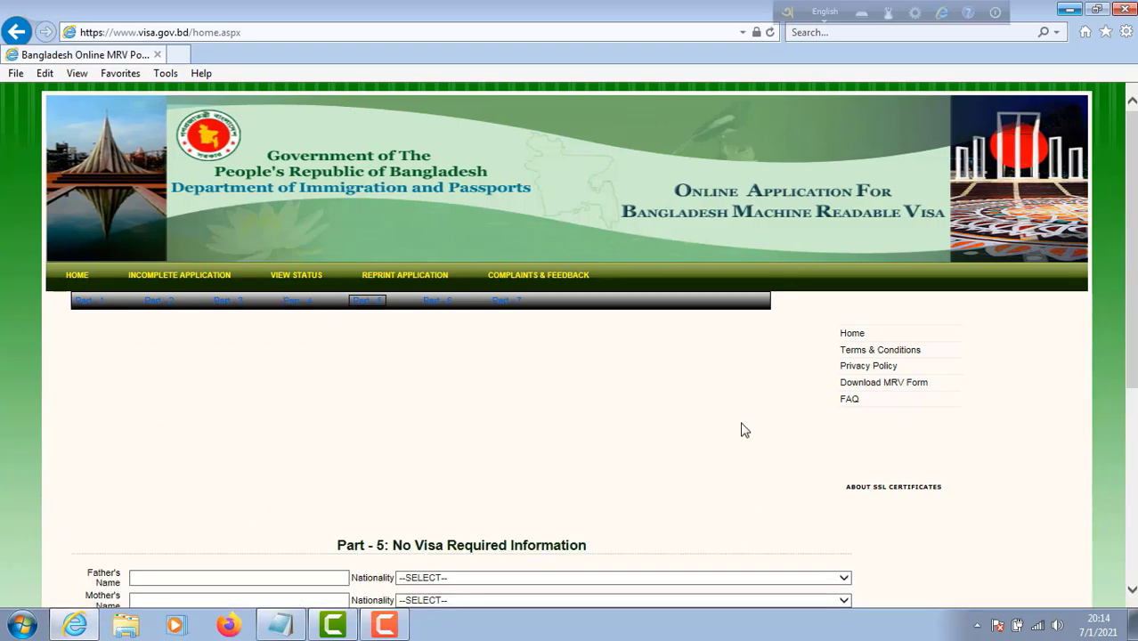
pyautogui.scroll(-3, 742, 429)
pyautogui.scroll(-3, 541, 346)
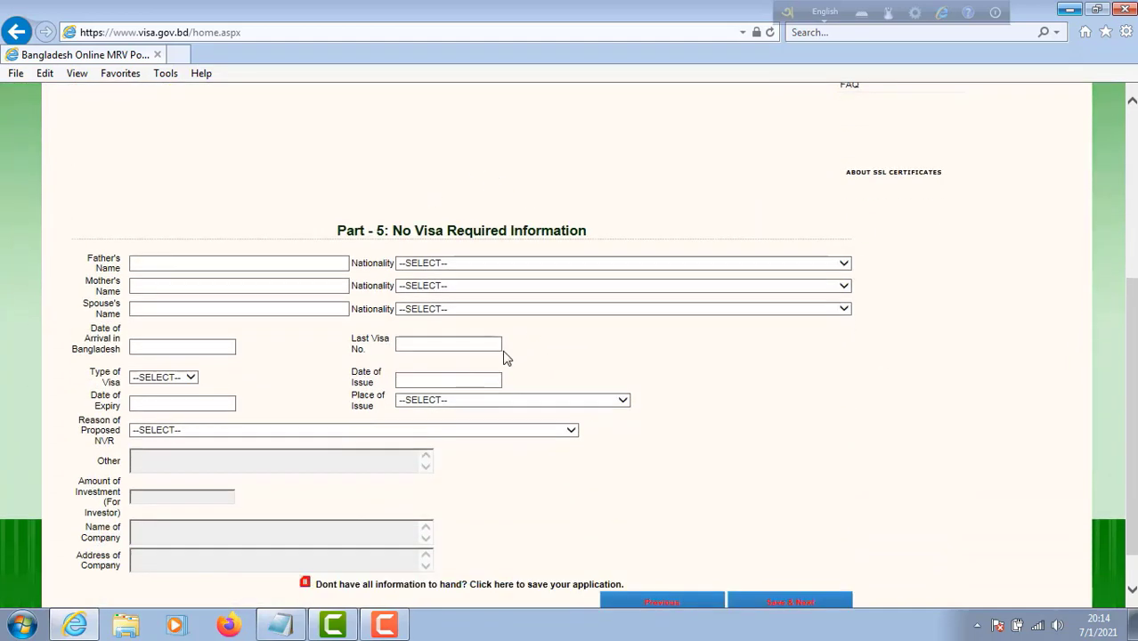
pyautogui.scroll(-1, 249, 276)
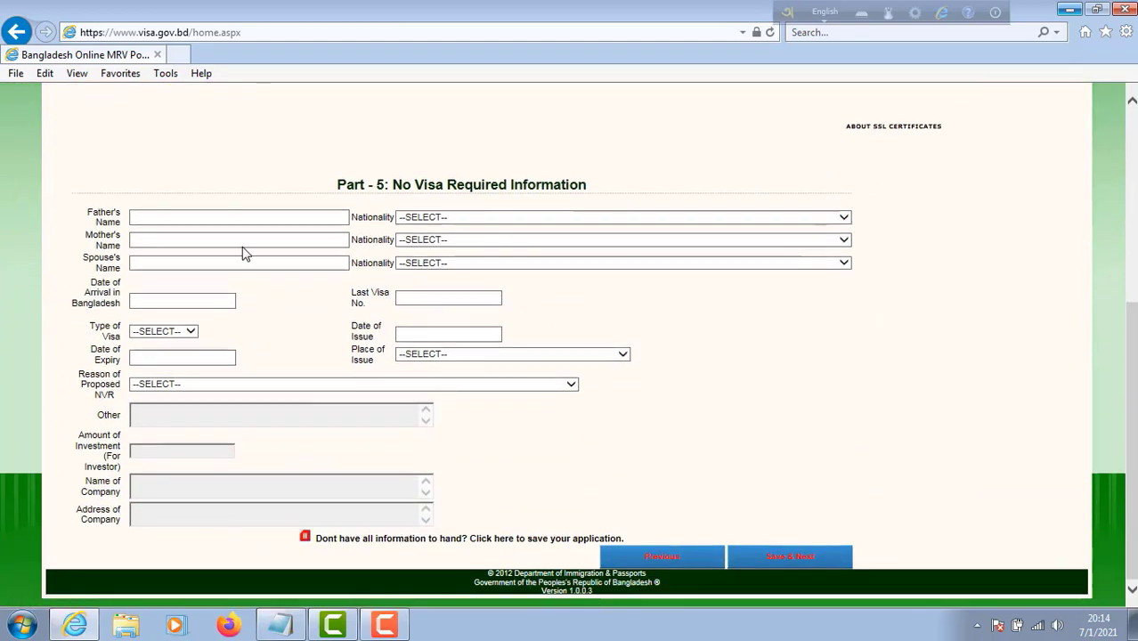
pyautogui.click(242, 217)
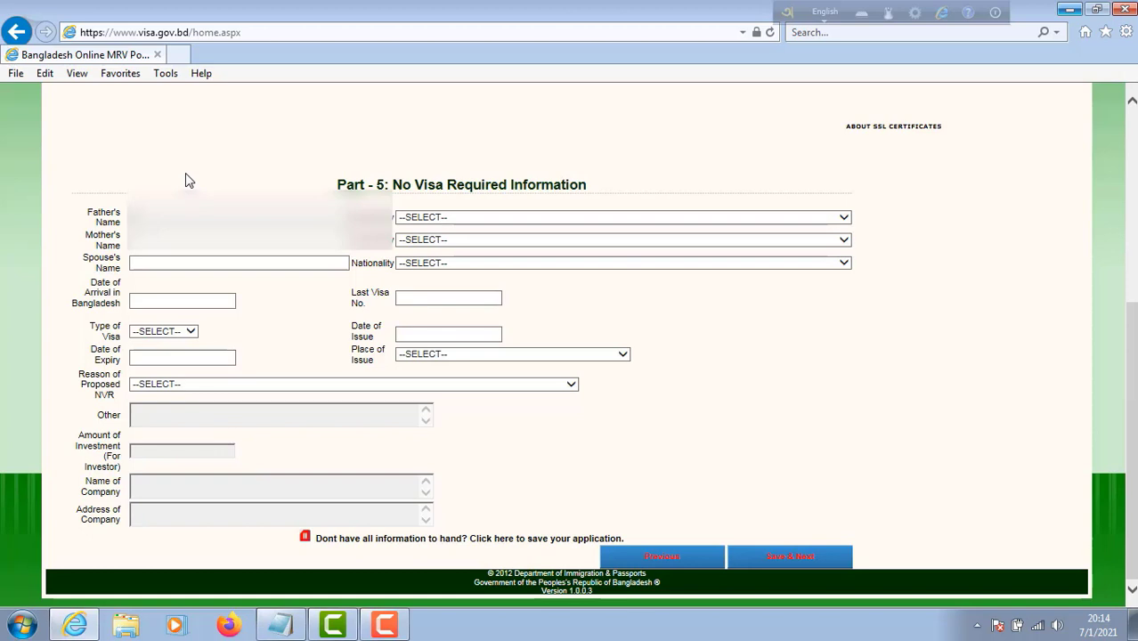
# Step: Set the father's and mother's nationality to BANGLADESHI(BANGLADESH), leaving the spouse's name empty
pyautogui.click(844, 219)
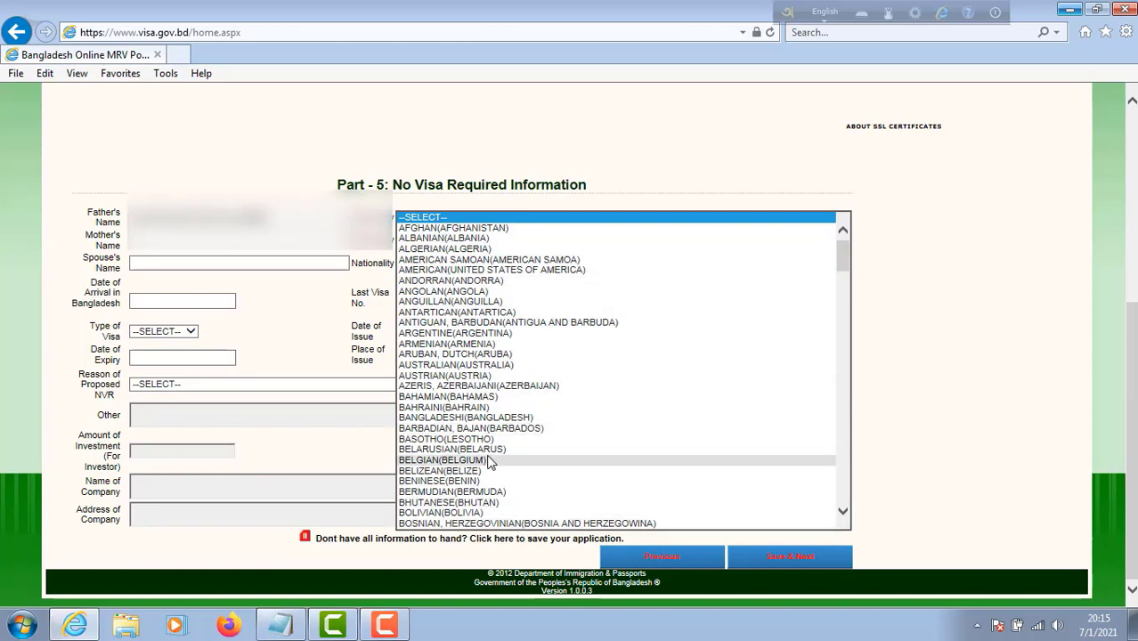
pyautogui.scroll(-1, 488, 496)
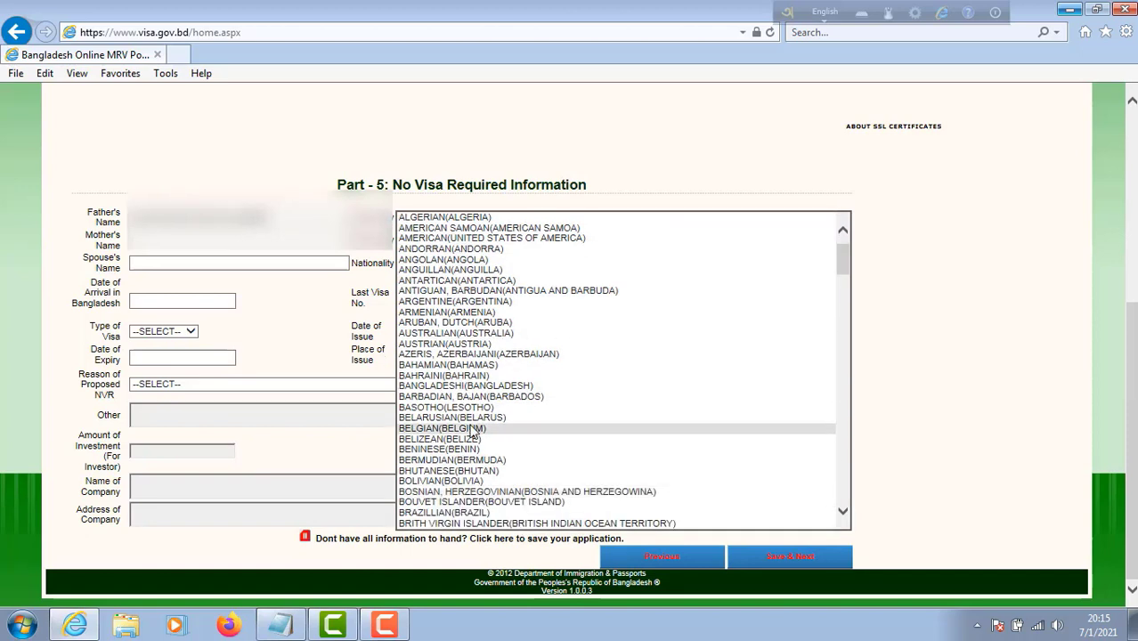
pyautogui.click(488, 387)
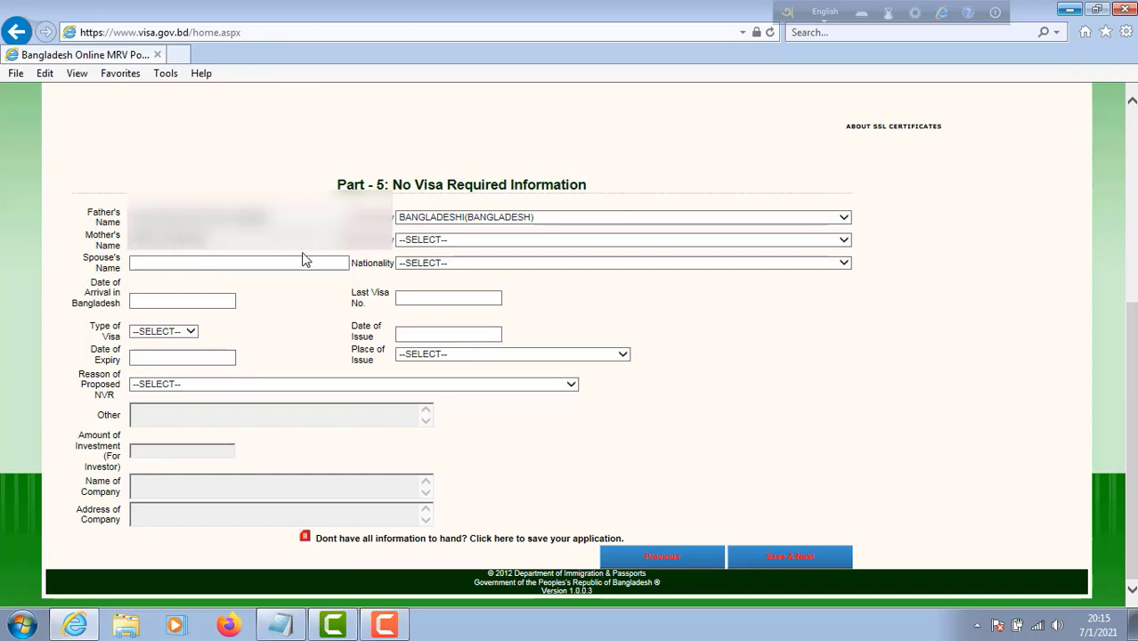
pyautogui.click(463, 241)
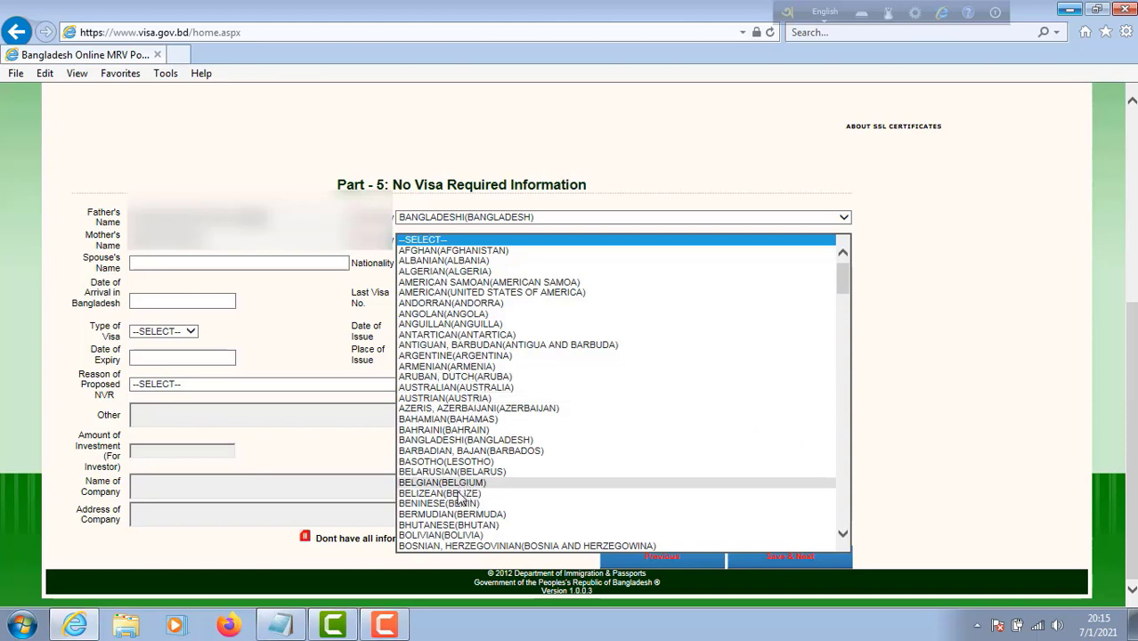
pyautogui.click(445, 440)
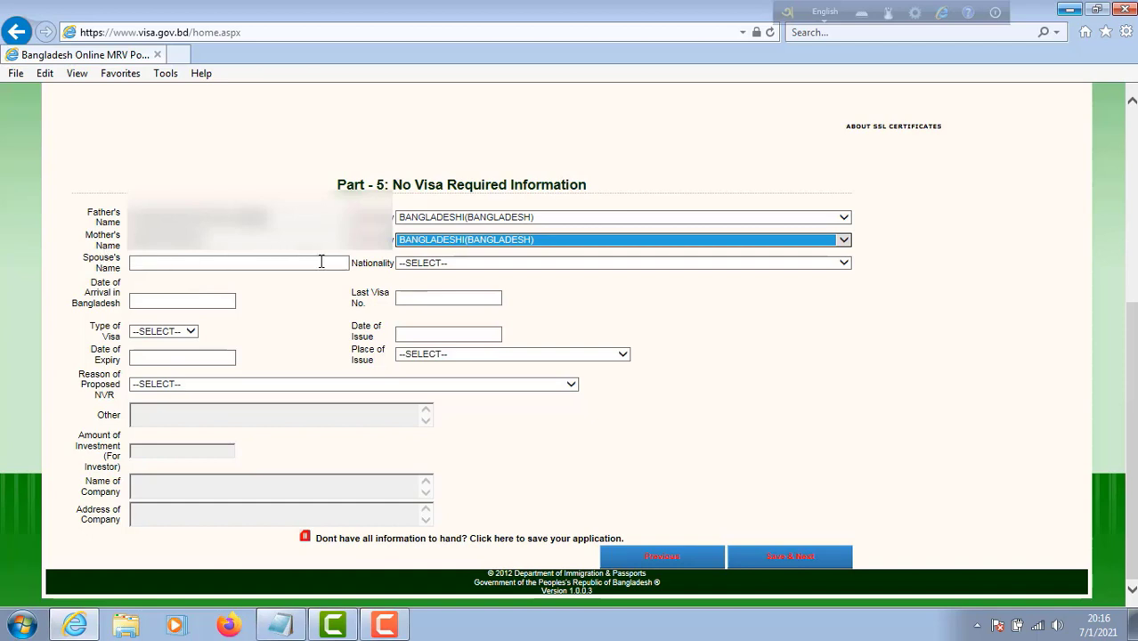
pyautogui.click(213, 266)
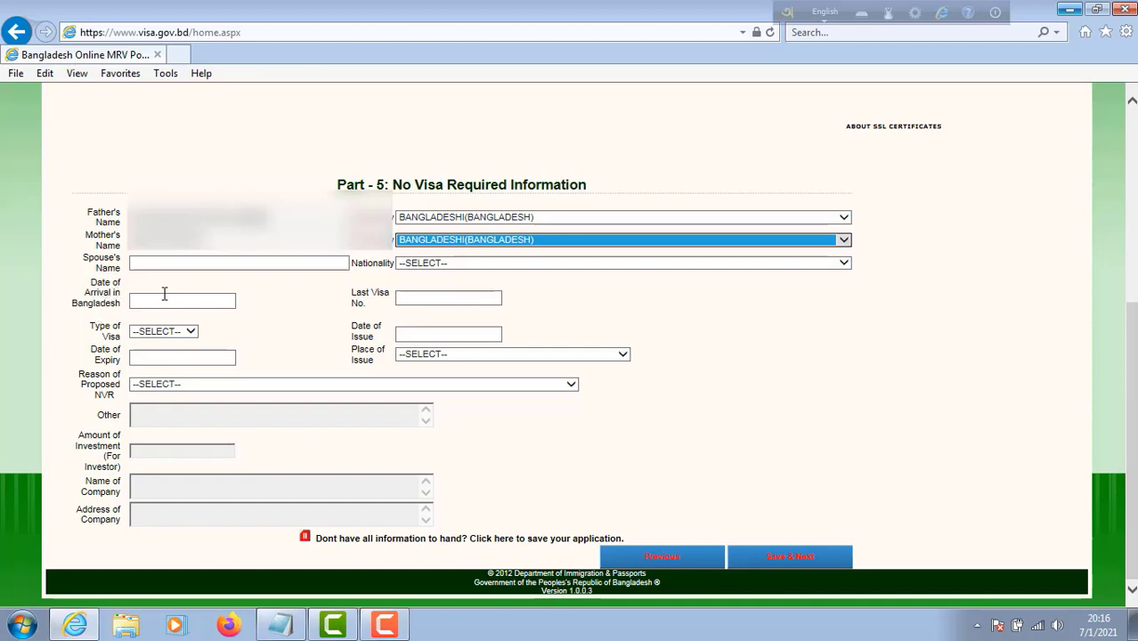
pyautogui.click(217, 300)
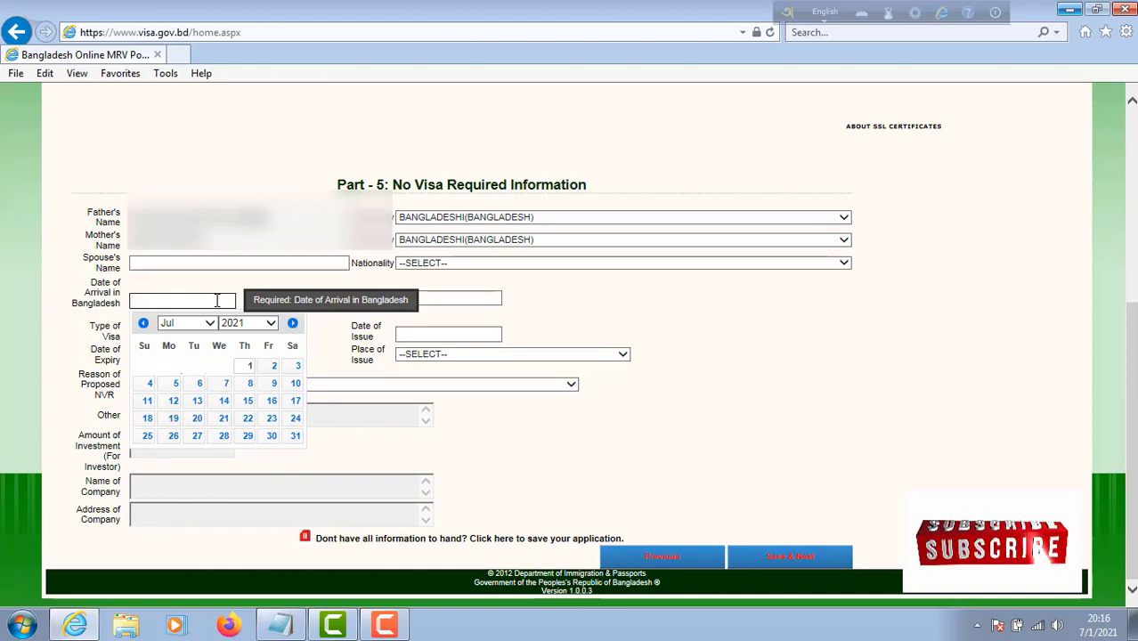
# Step: Enter arrival date 01/10/2021, choose 'ORIGIN IS BANGLADESHI' as the NVR reason, and save Part 5
pyautogui.write('01/10/2021')
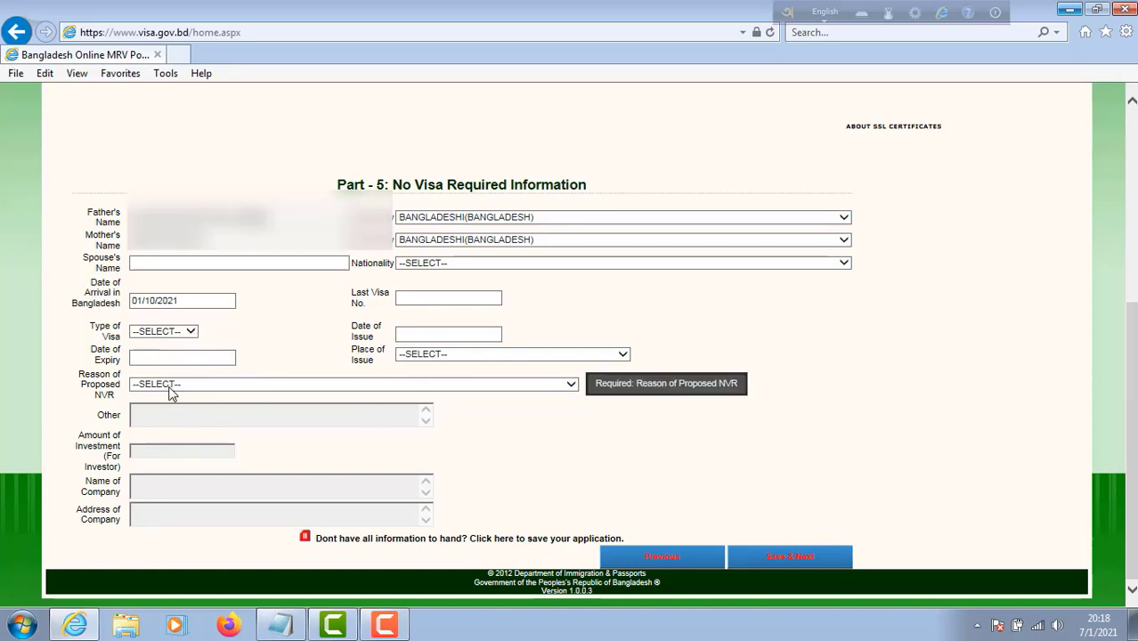
pyautogui.click(571, 385)
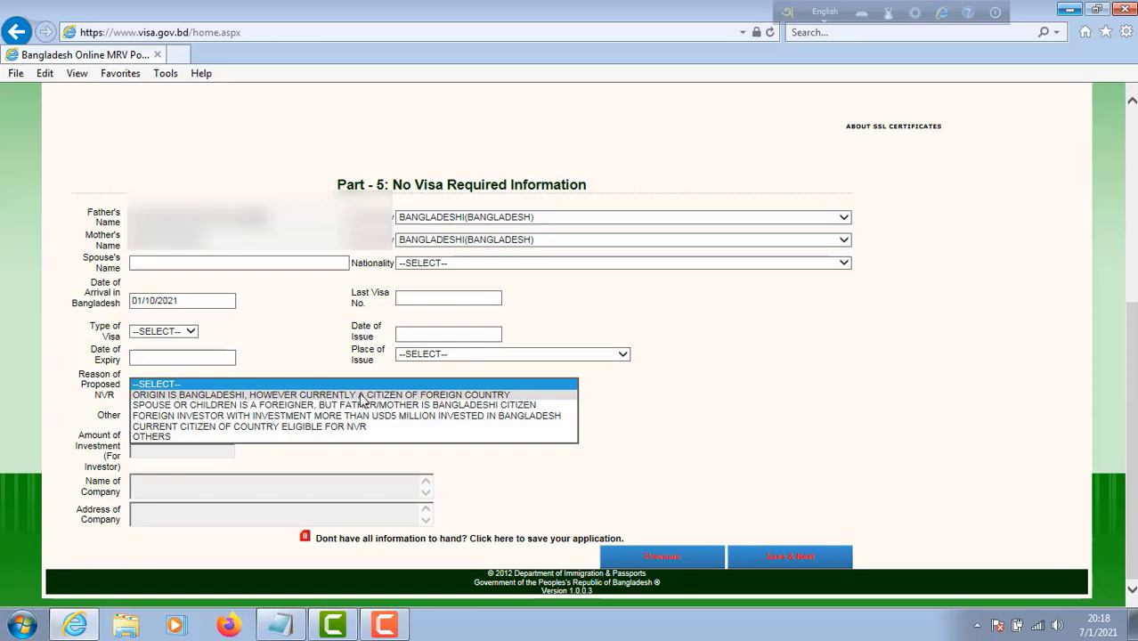
pyautogui.click(427, 396)
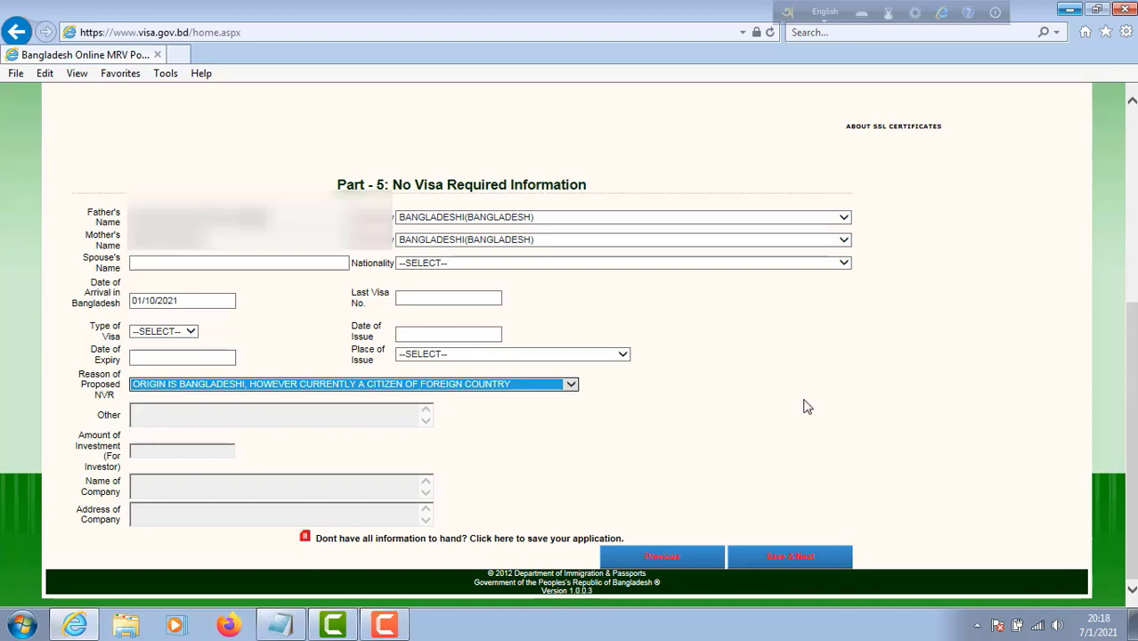
pyautogui.click(655, 434)
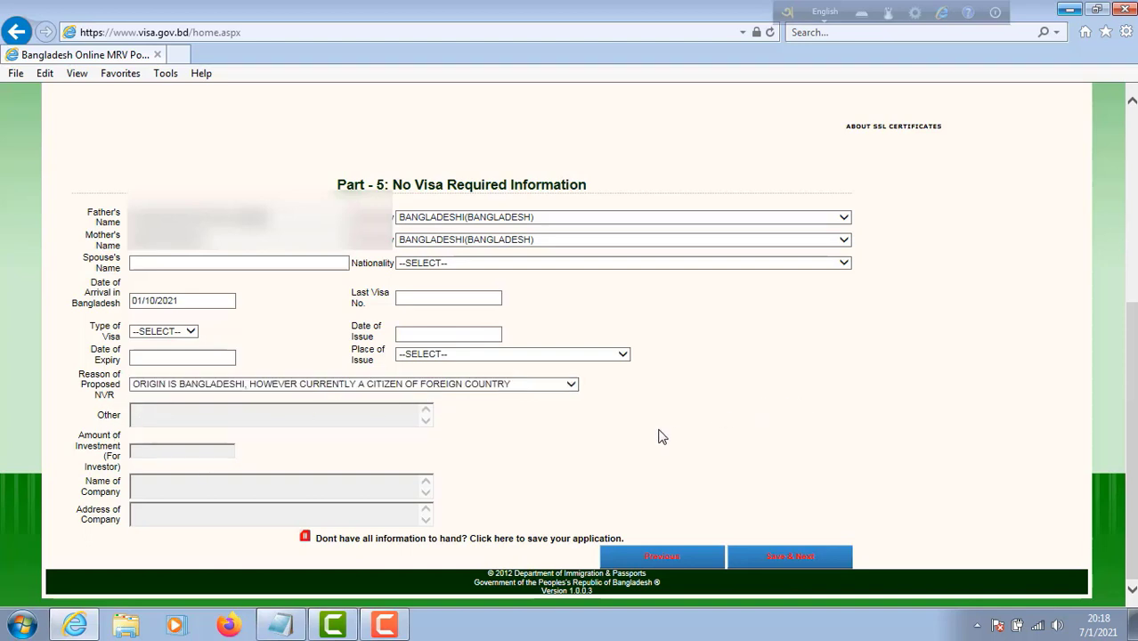
pyautogui.click(773, 556)
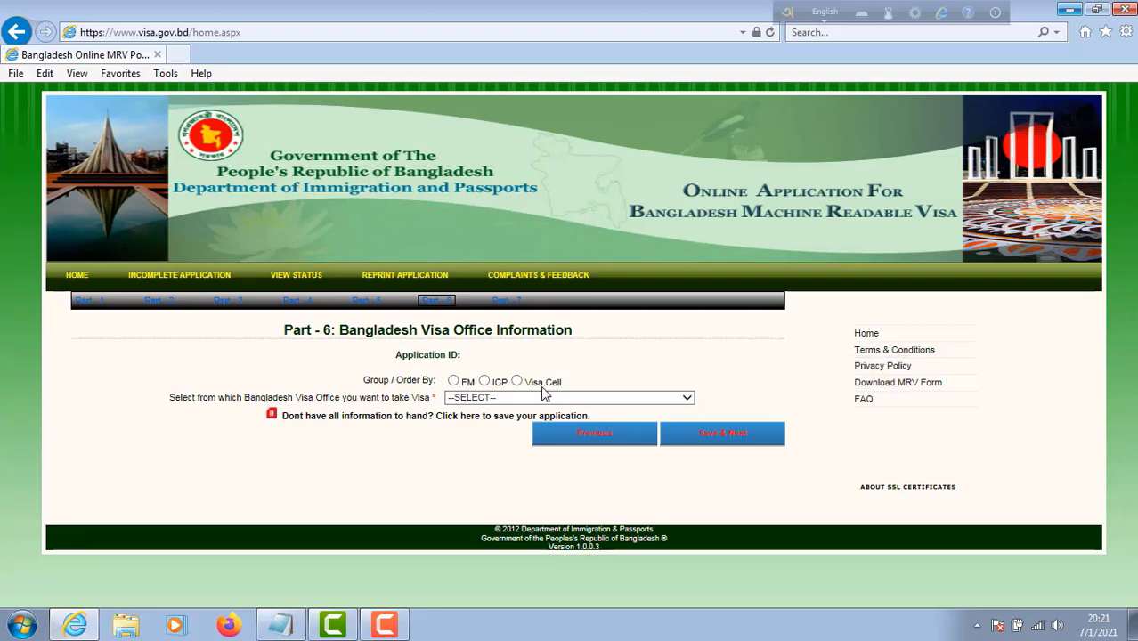
# Step: Group visa offices by FM, select MADRID as the visa office, and save Part 6
pyautogui.click(453, 382)
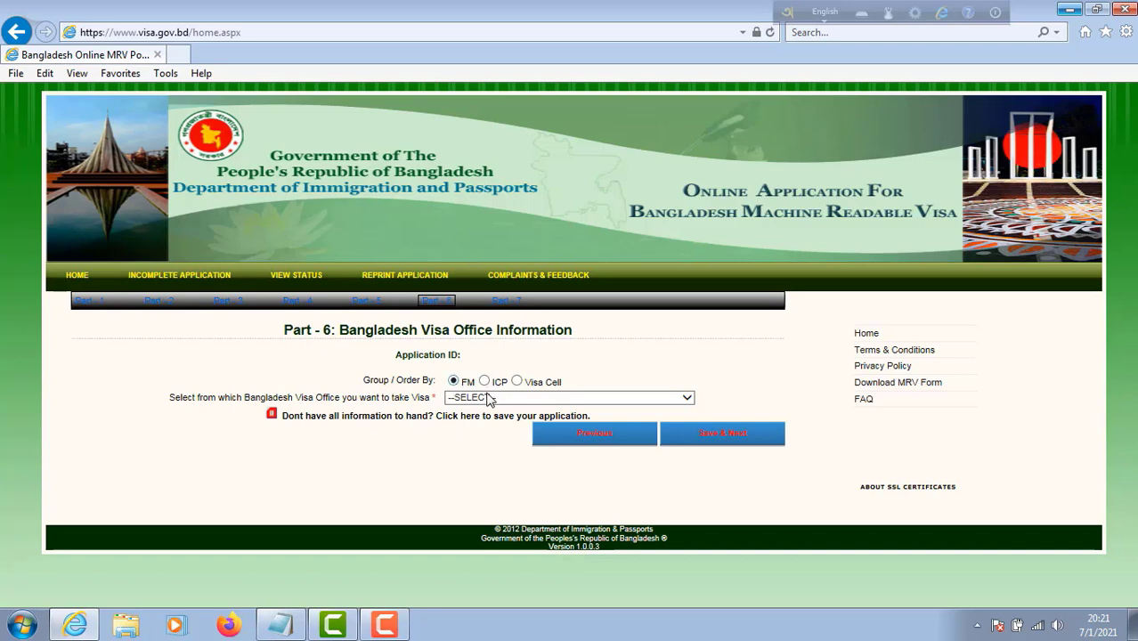
pyautogui.click(687, 397)
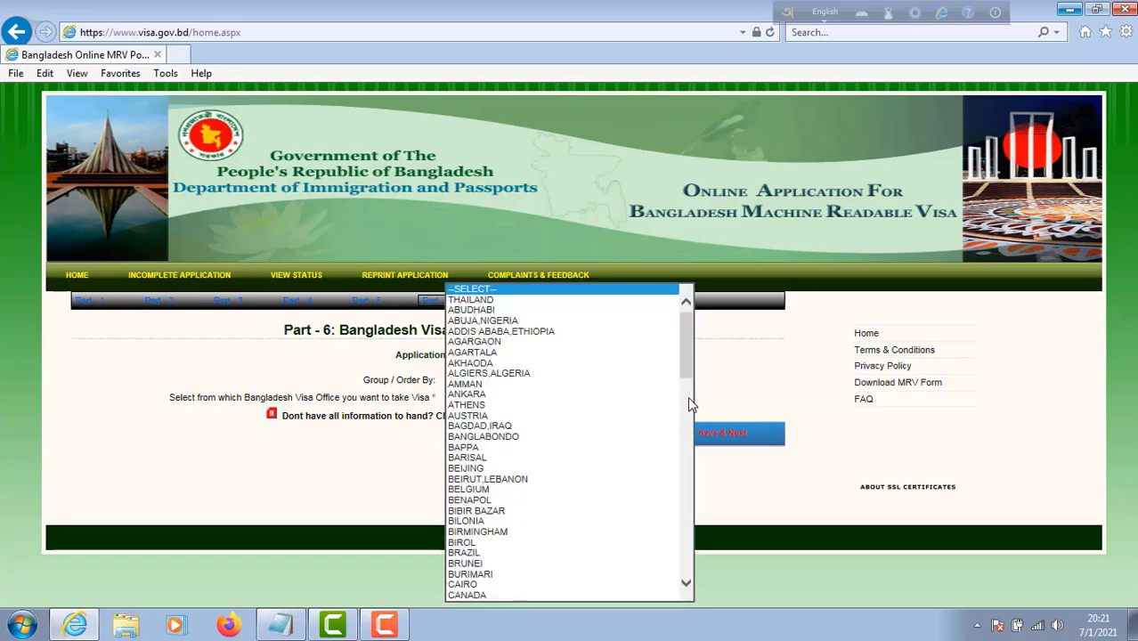
pyautogui.click(648, 401)
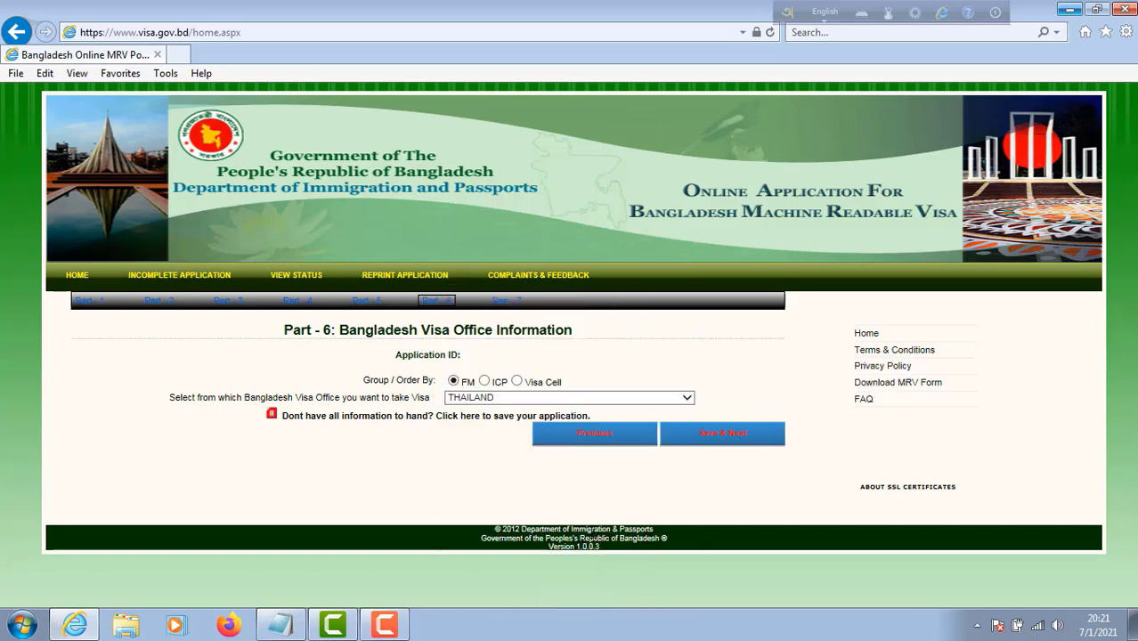
pyautogui.click(687, 398)
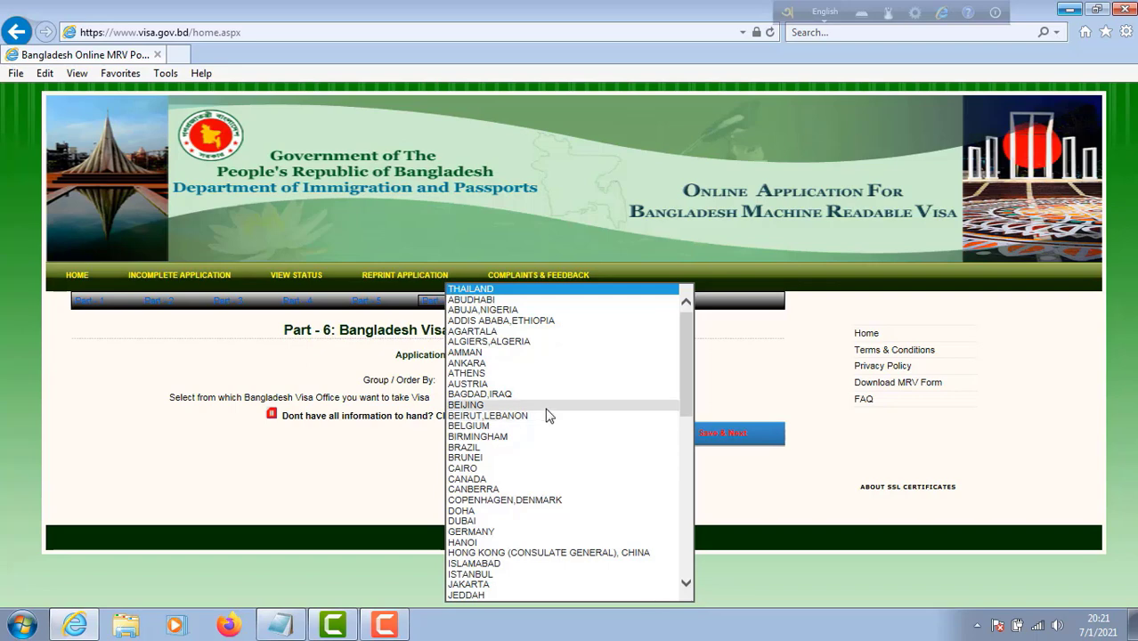
pyautogui.scroll(-3, 543, 534)
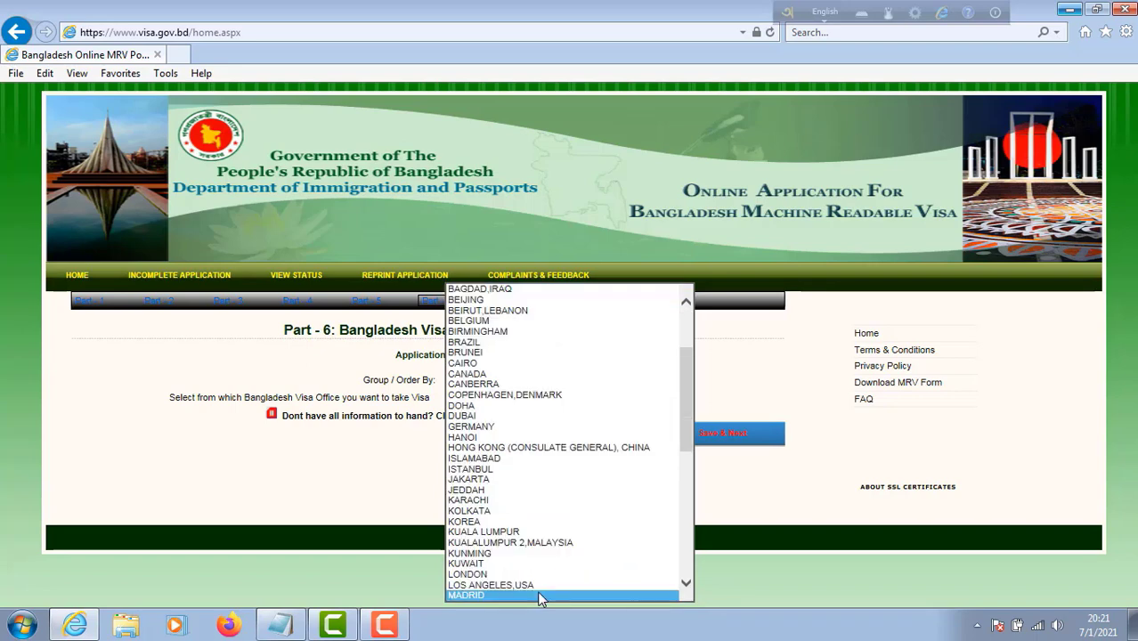
pyautogui.click(538, 595)
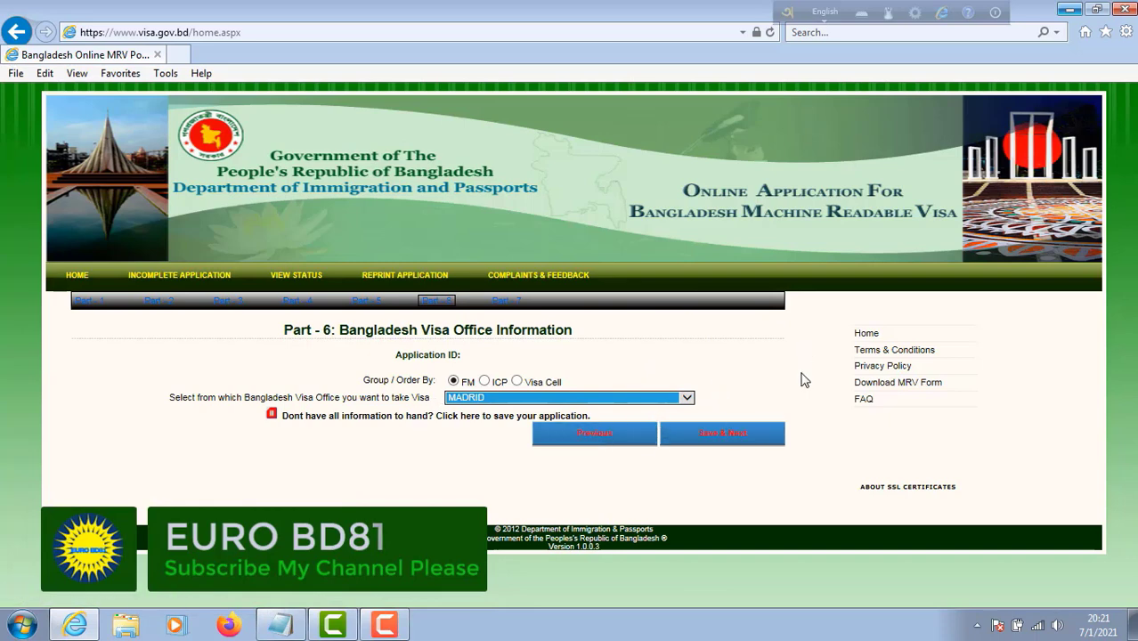
pyautogui.click(732, 376)
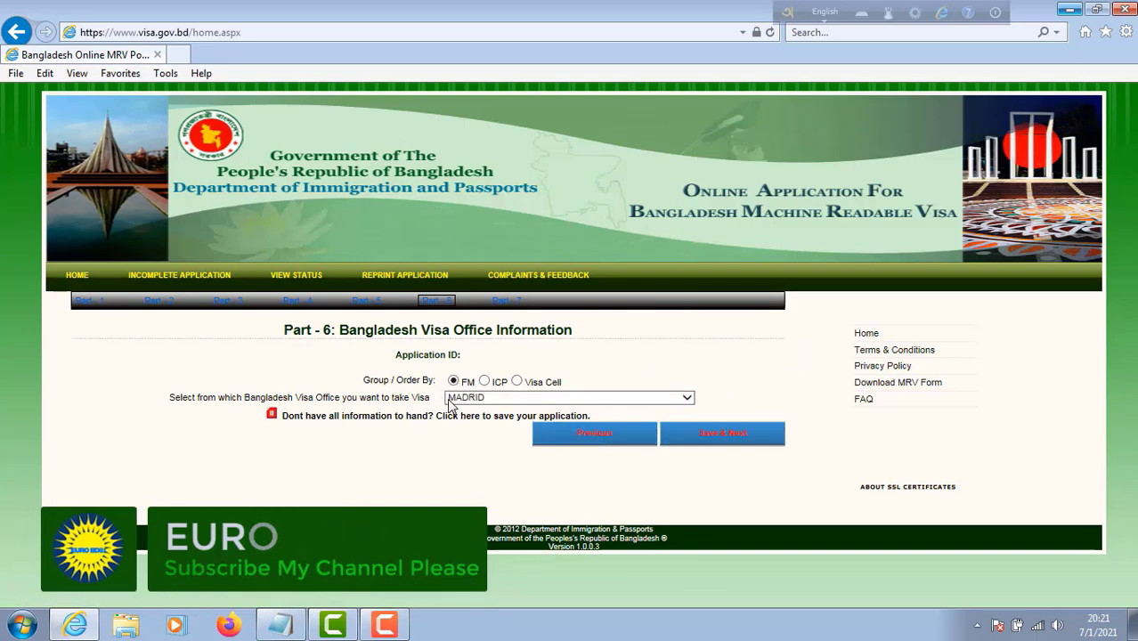
pyautogui.click(749, 442)
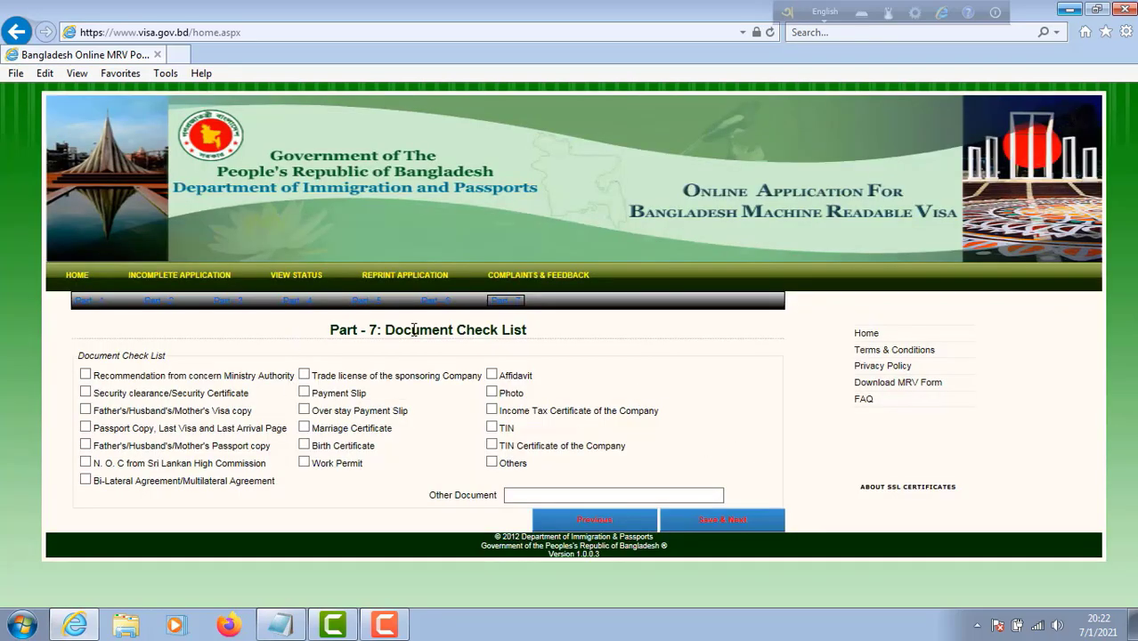
# Step: Tick Photo, the parent's Passport copy and Birth Certificate, then save and review the summary
pyautogui.click(509, 302)
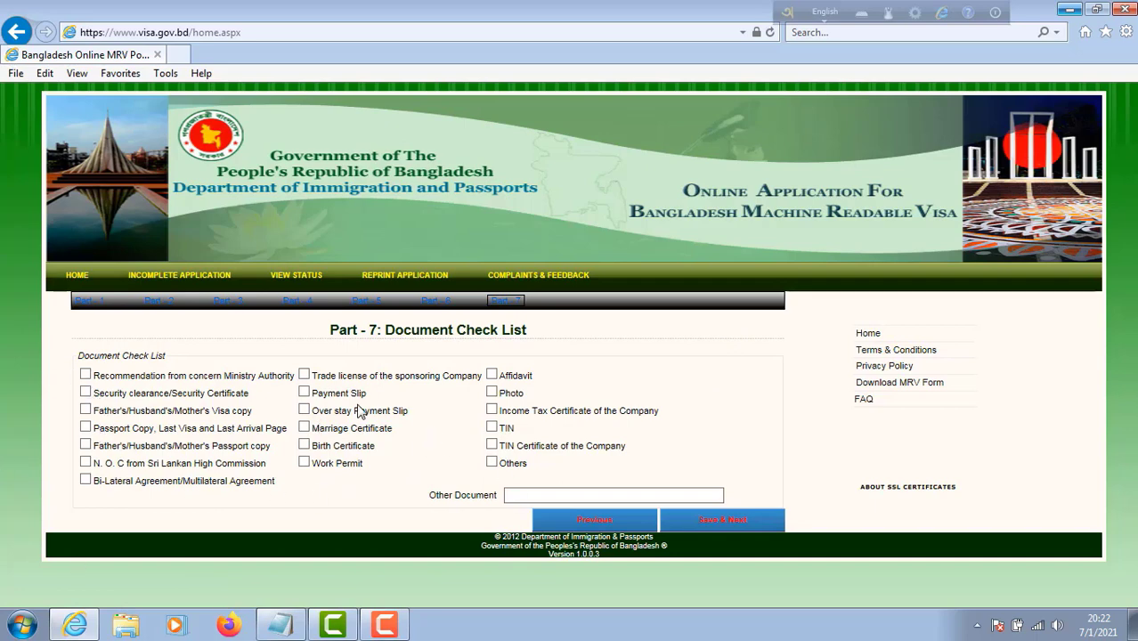
pyautogui.click(493, 394)
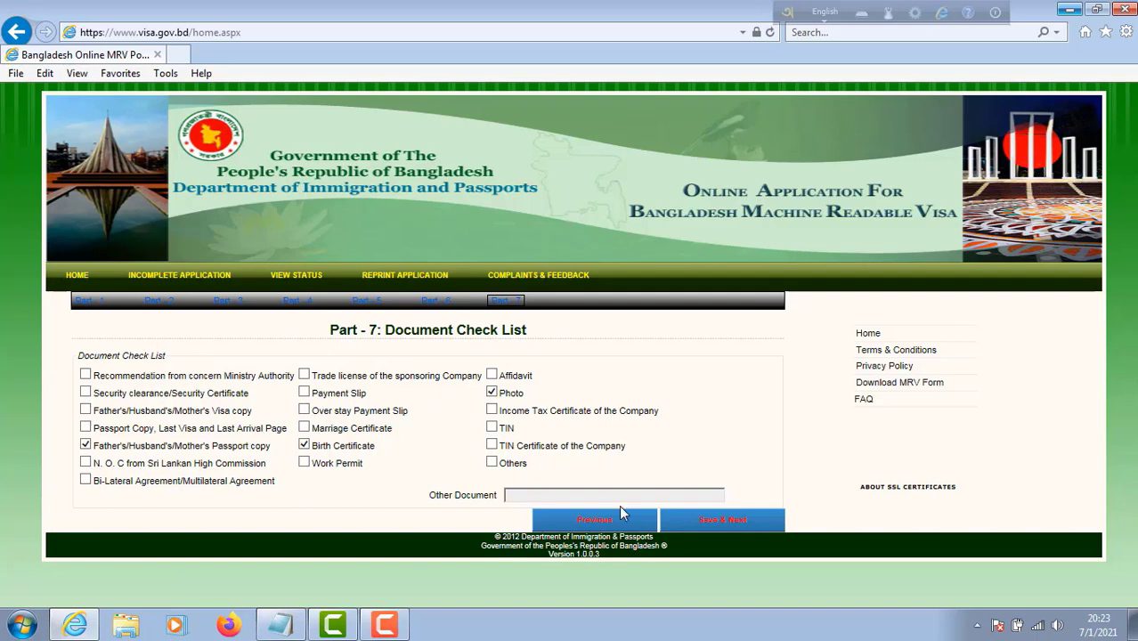
pyautogui.click(720, 520)
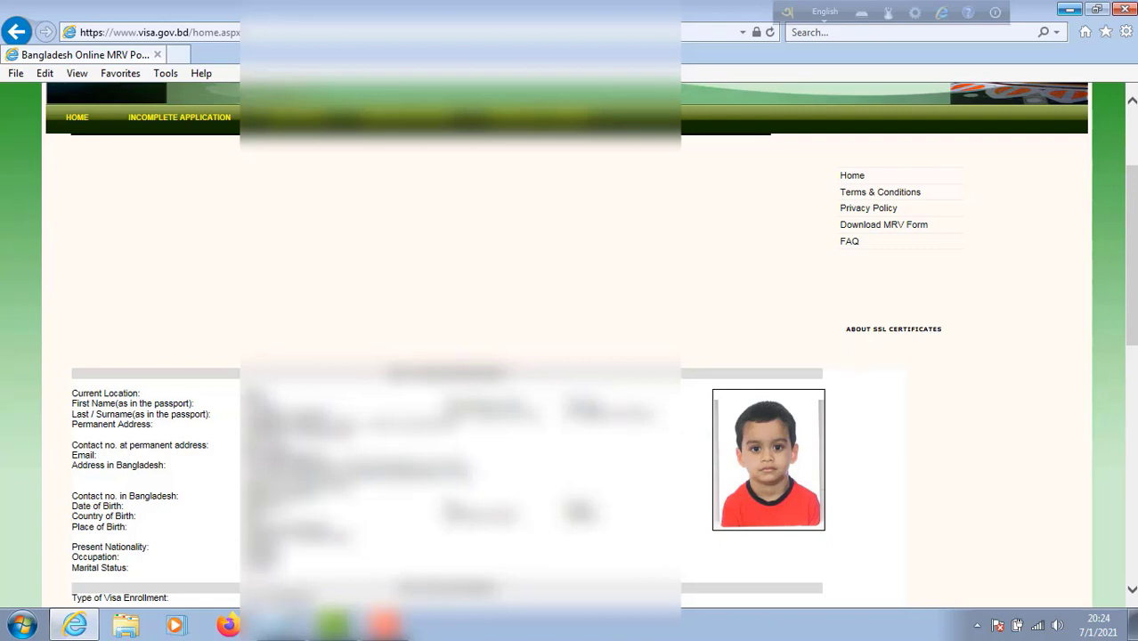
pyautogui.scroll(-3, 570, 347)
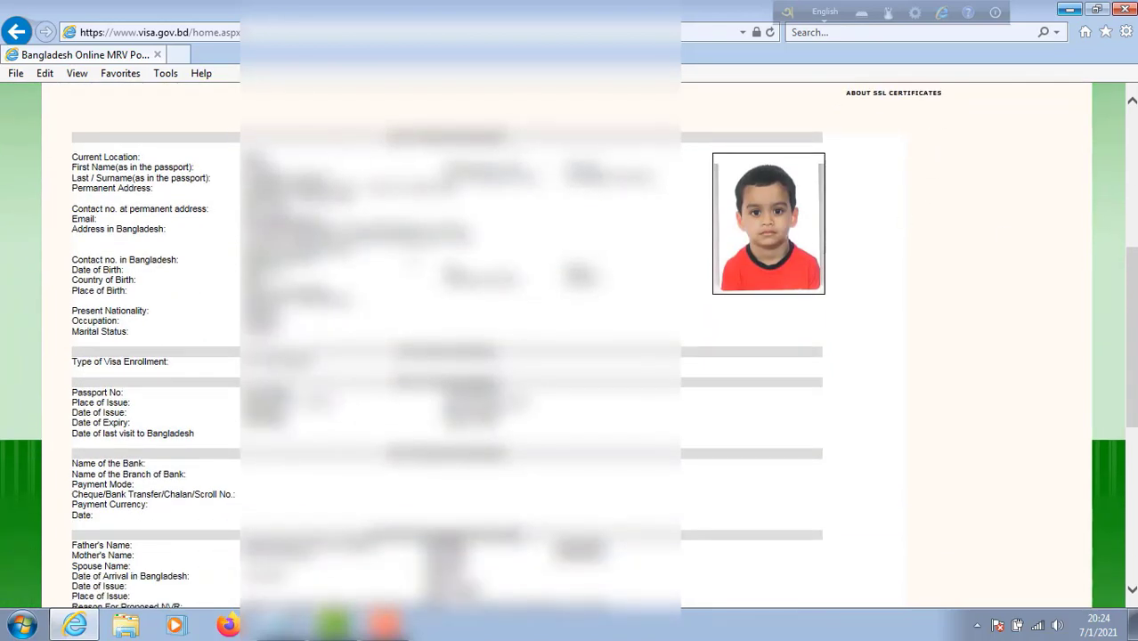